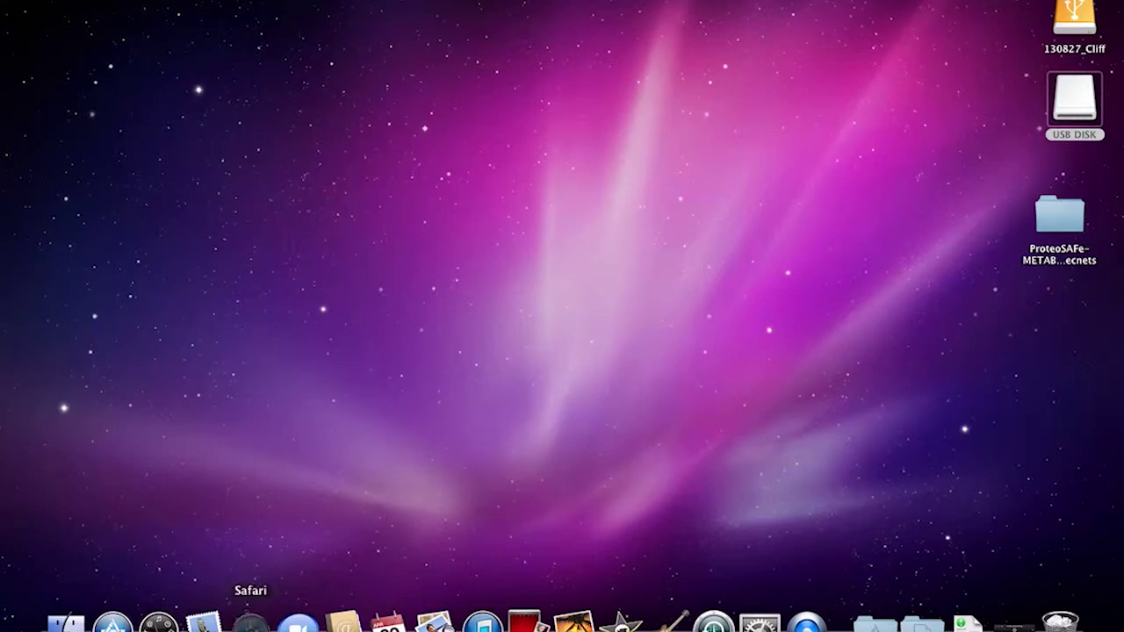
- Quit Safari, launch Firefox with Spotlight ('fir'), and import Safari's preferences, history and data
click(251, 622)
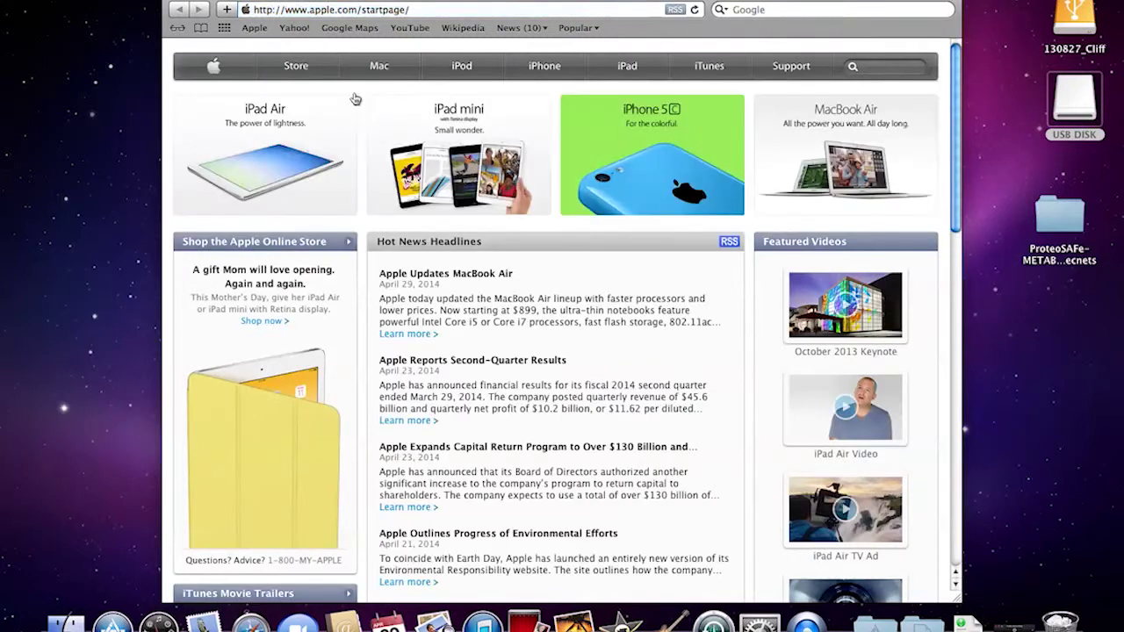
key(super+q)
key(super+space)
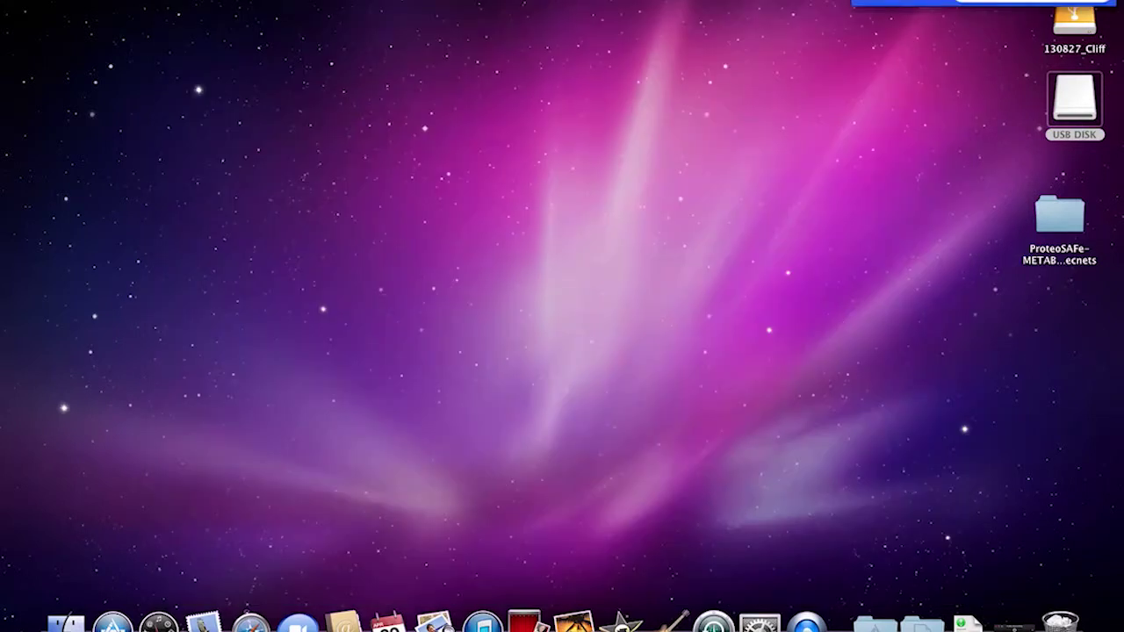
text(m)
key(BackSpace)
text(fir)
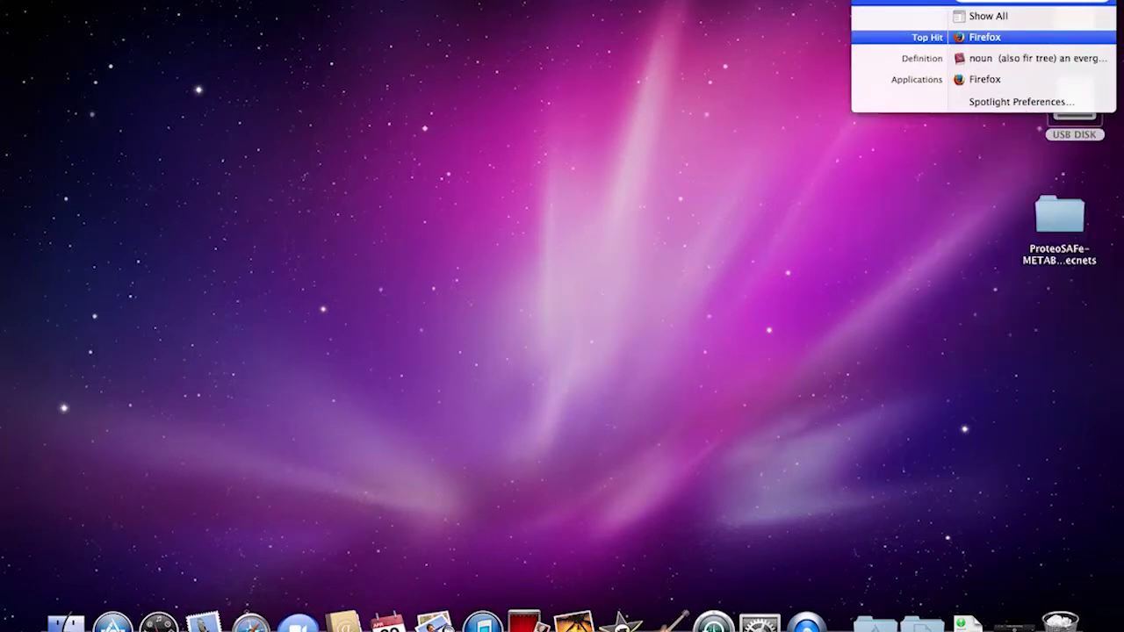
key(Return)
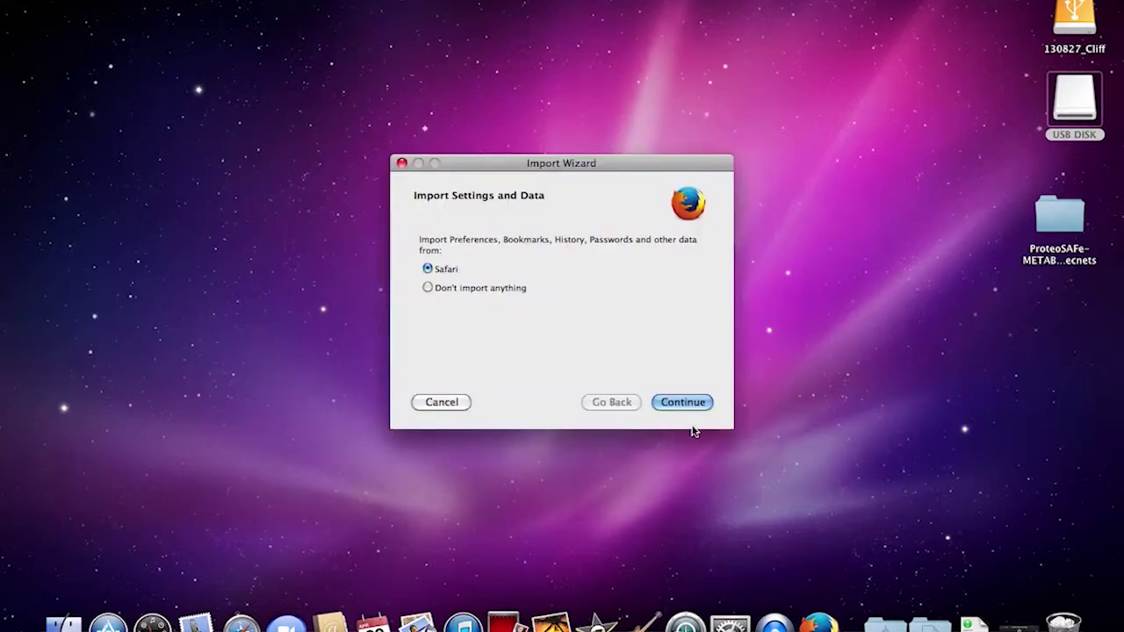
click(690, 402)
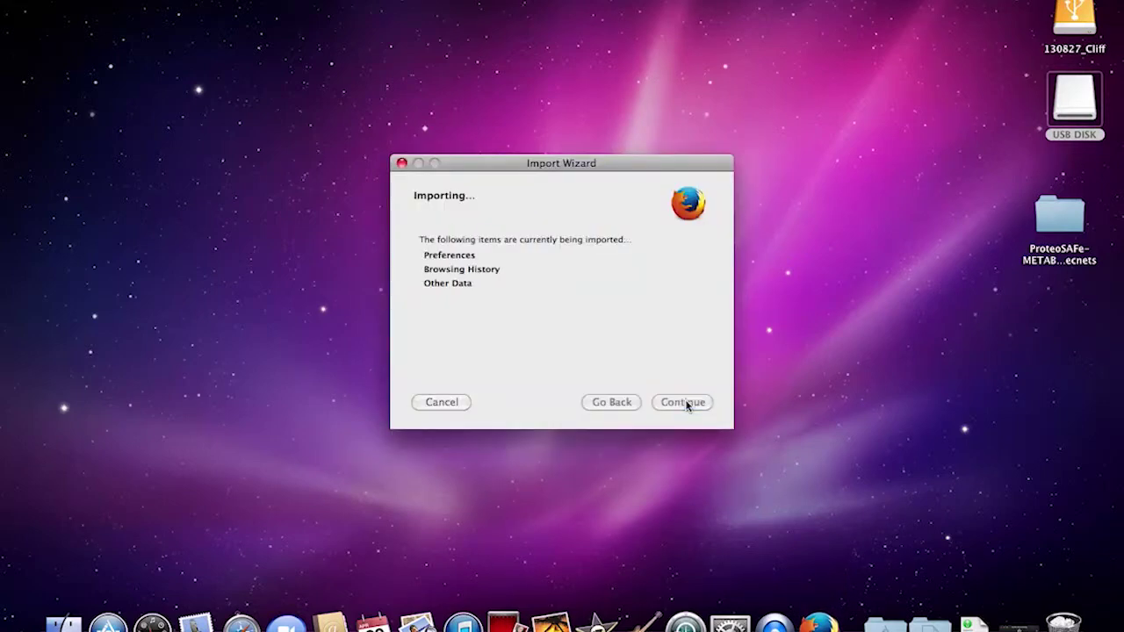
click(685, 403)
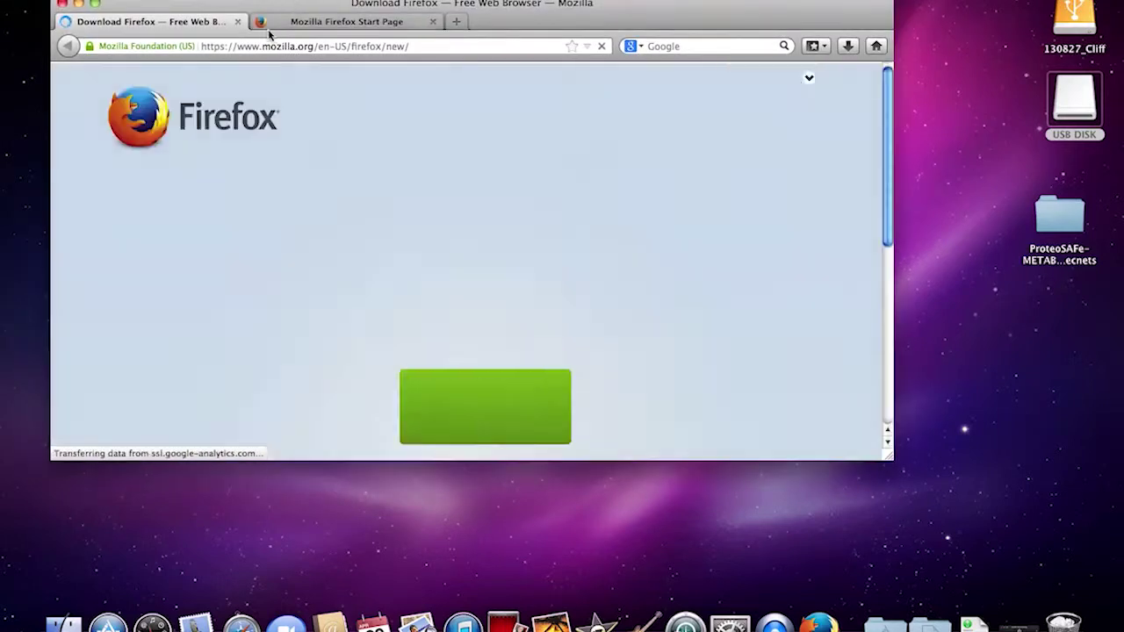
- Load the GNPS website at gnps.ucsd.edu
click(249, 47)
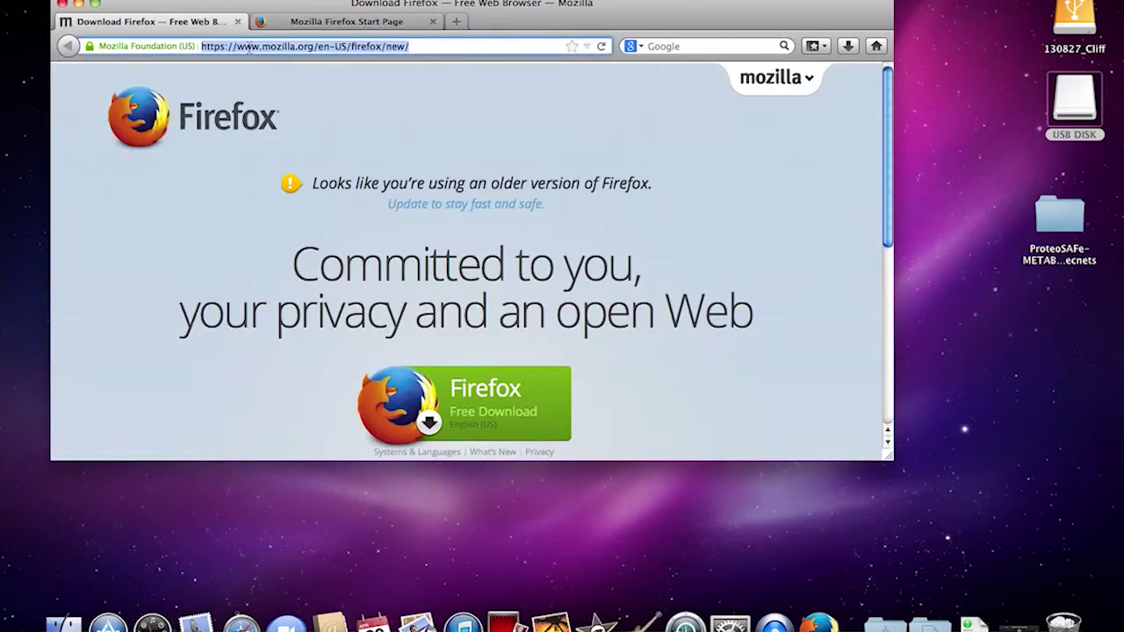
text(gnps.)
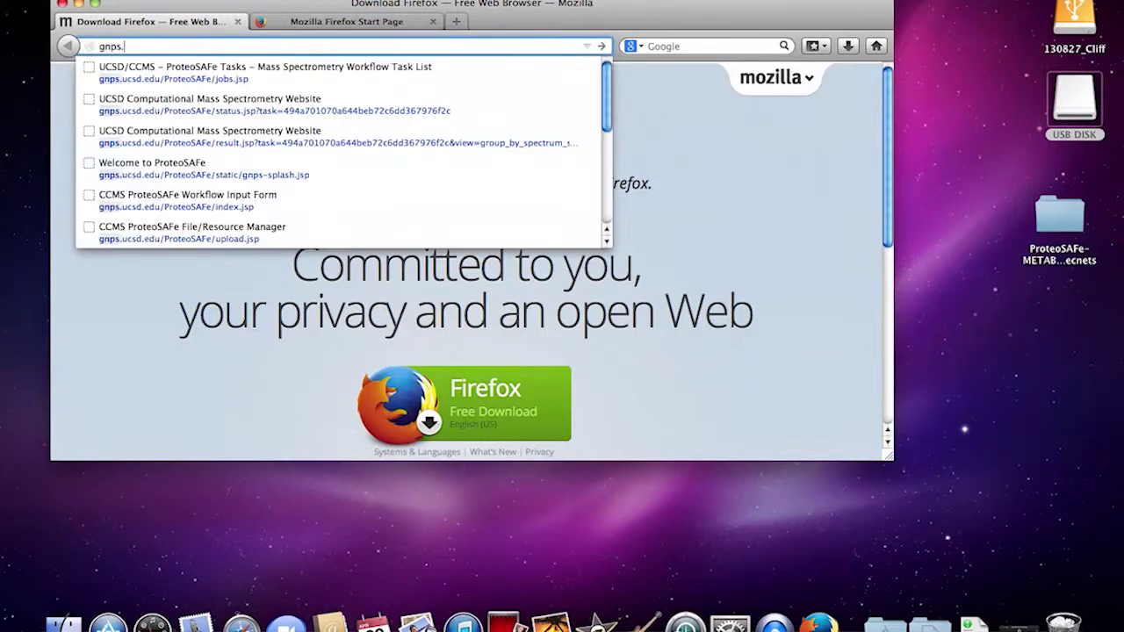
text(ucsd.edu)
key(Return)
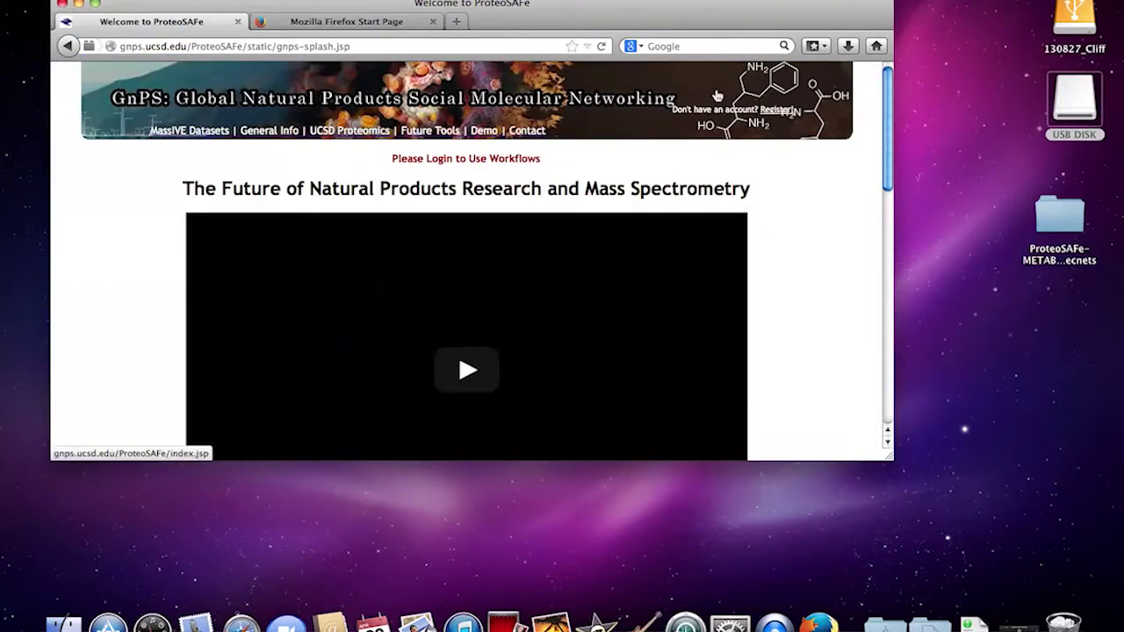
- Log in to GNPS with the account's user name and password
click(689, 91)
key(Tab)
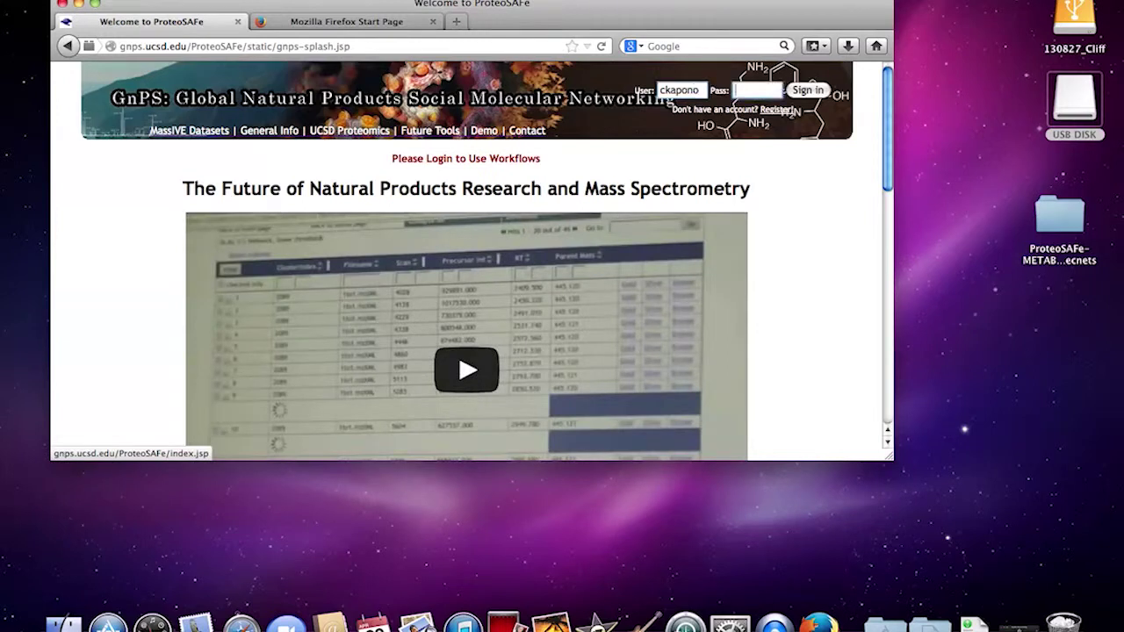
key(Return)
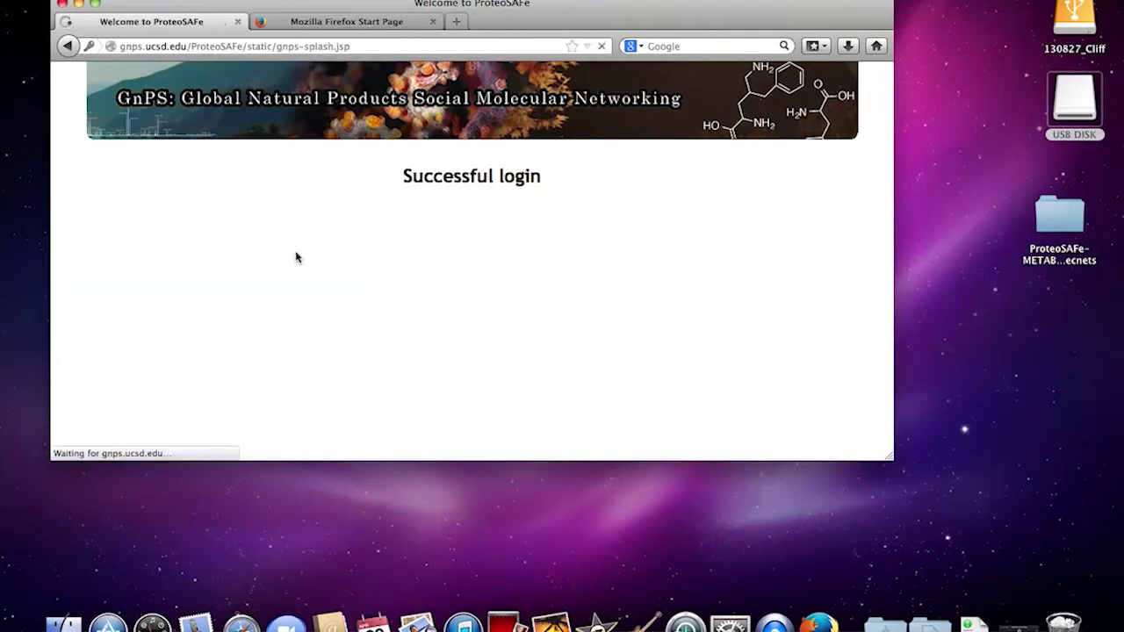
- Look over the GNPS home page and go to the workflow input page
scroll(296, 256, down, 10)
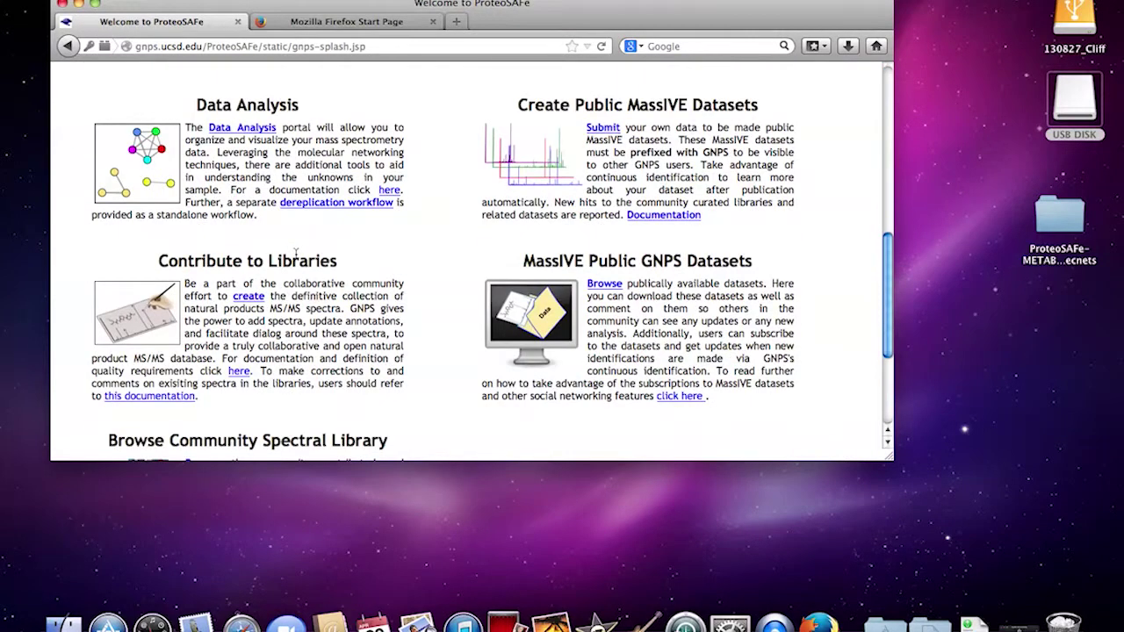
scroll(296, 254, down, 3)
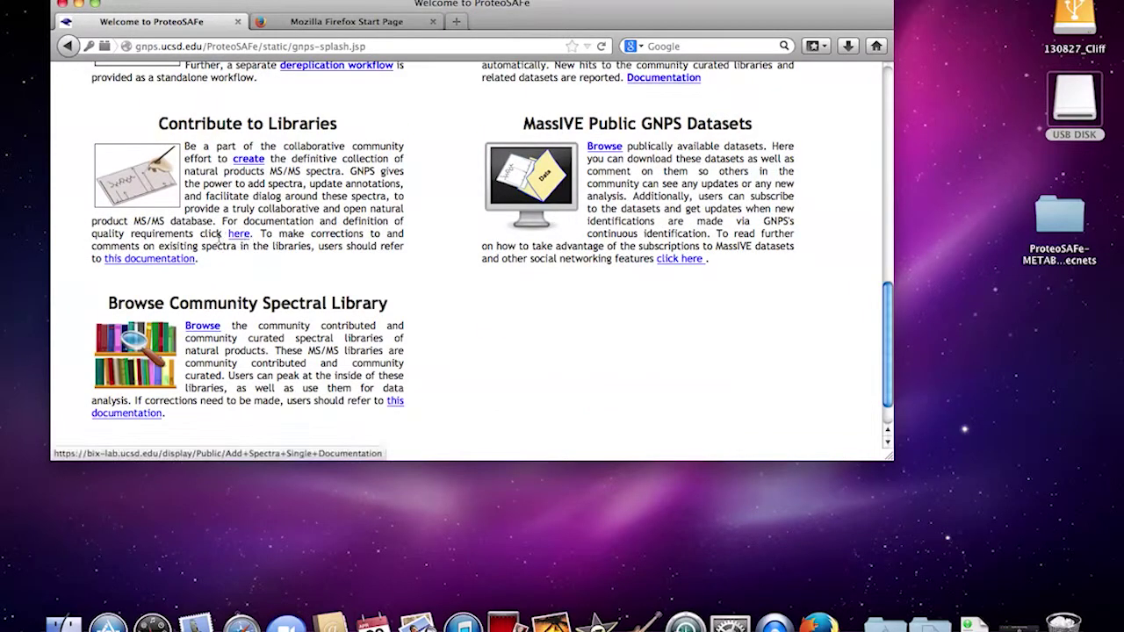
scroll(466, 355, up, 15)
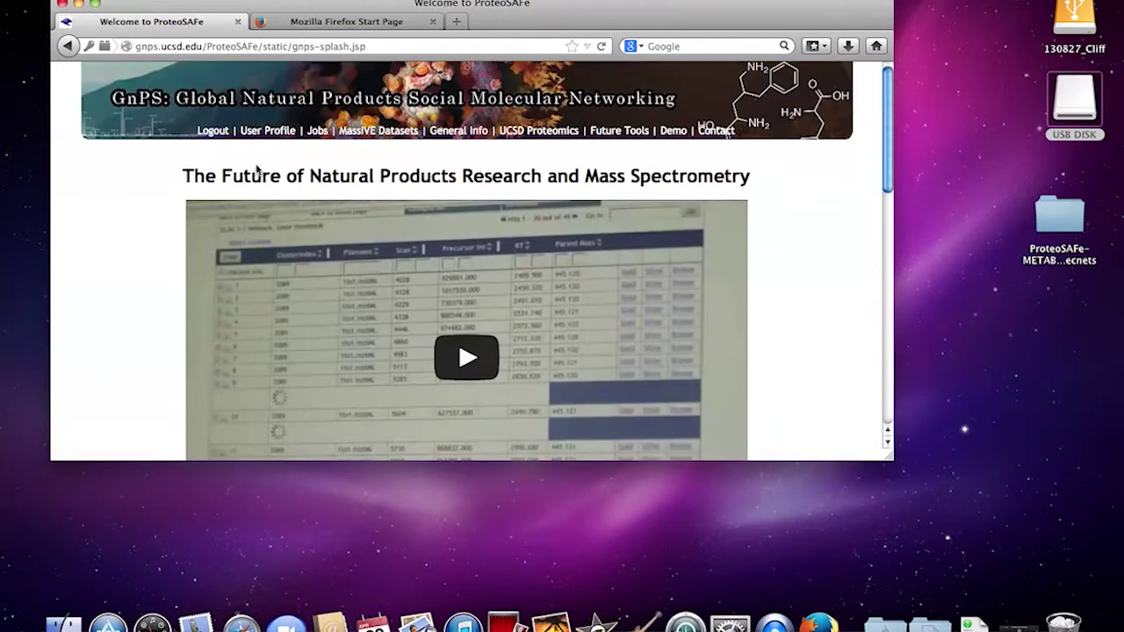
scroll(293, 170, down, 5)
scroll(292, 171, up, 5)
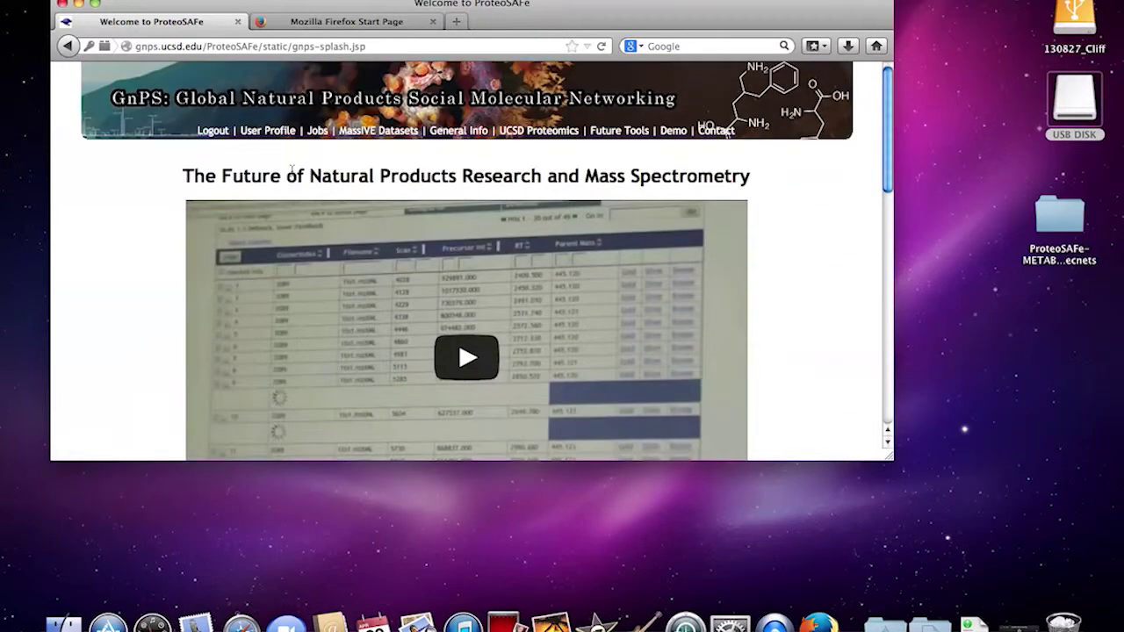
click(245, 98)
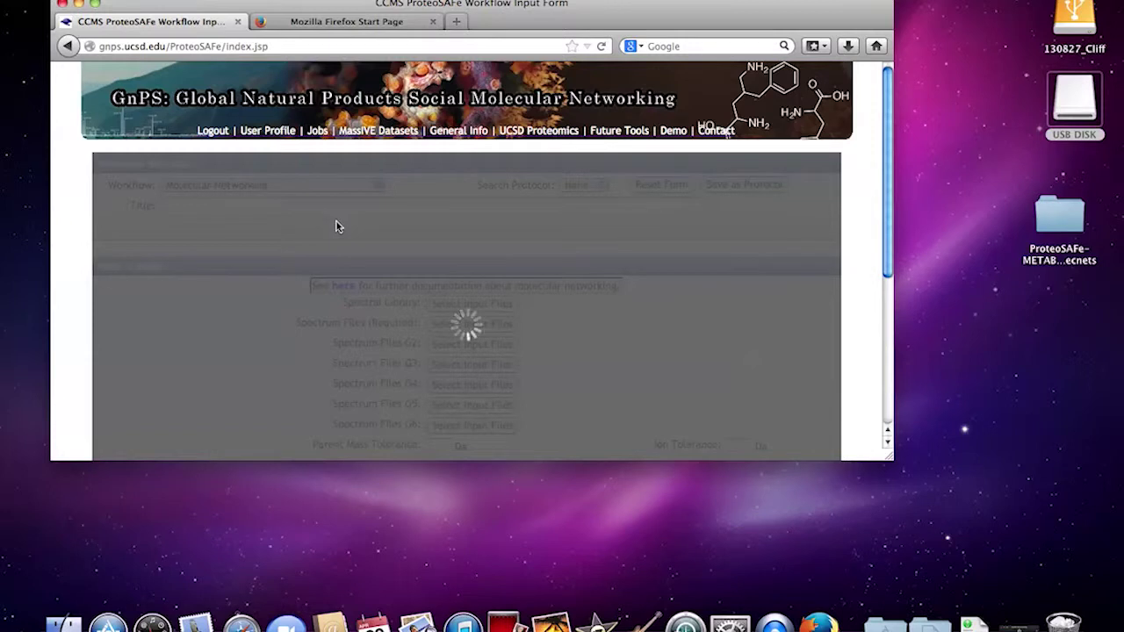
- Browse USB DISK to data_files > Data to convert and select the LysoPAF mzXML file
double_click(1073, 101)
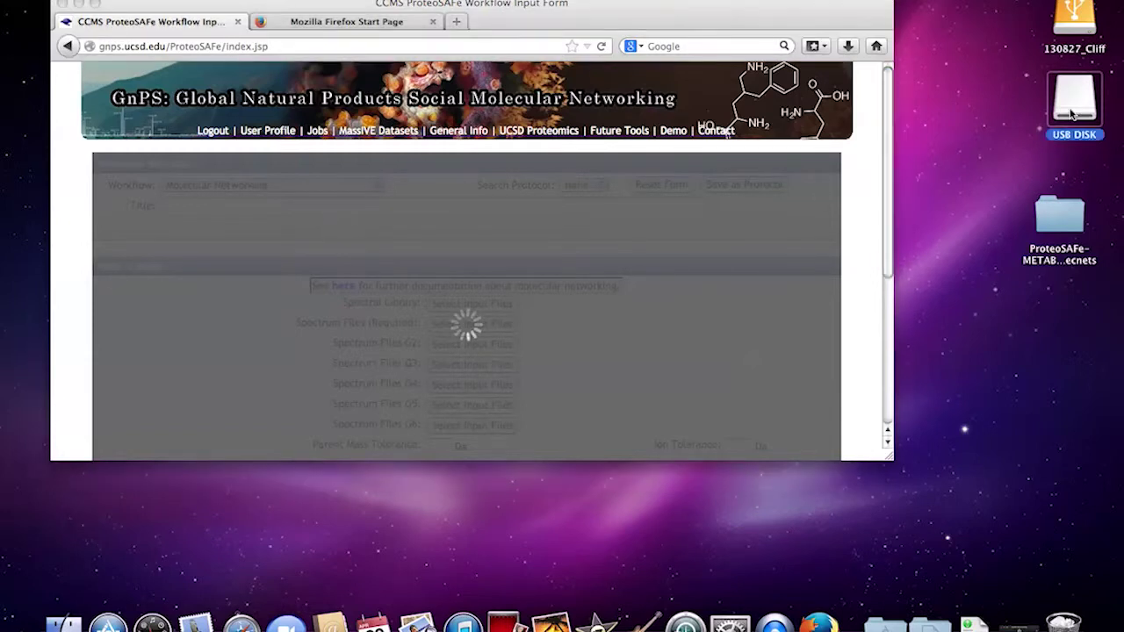
double_click(696, 125)
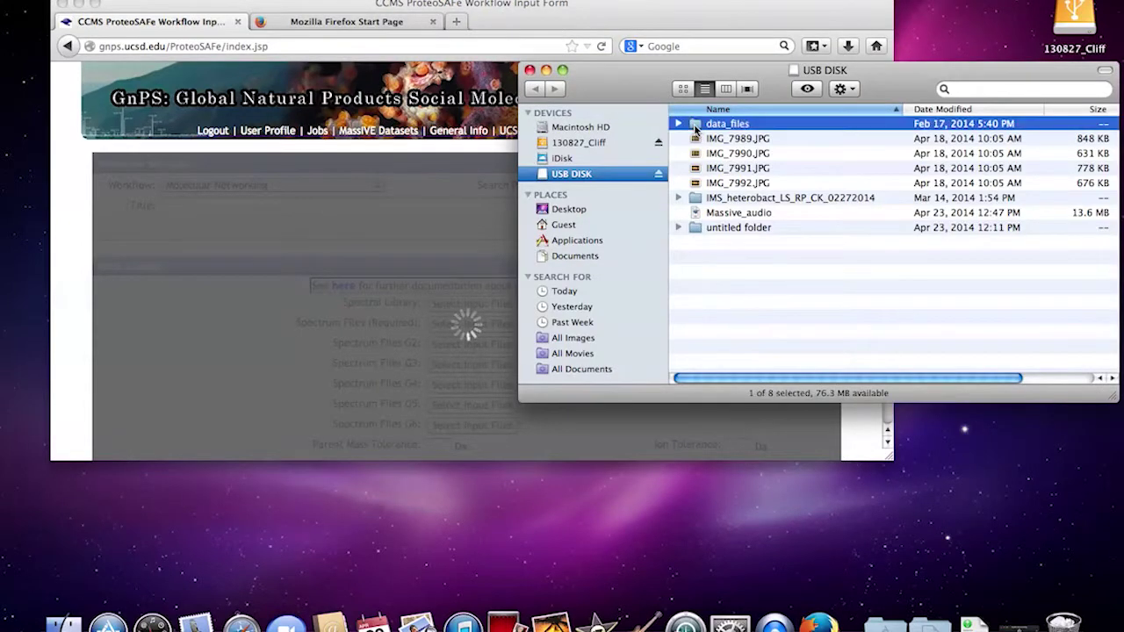
double_click(696, 126)
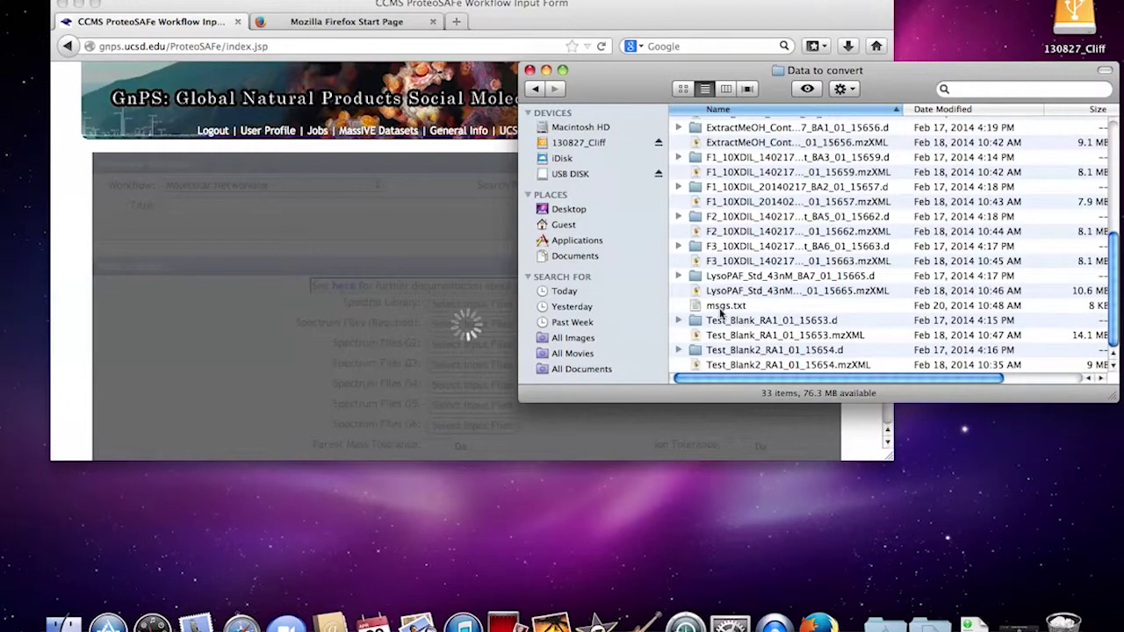
click(707, 296)
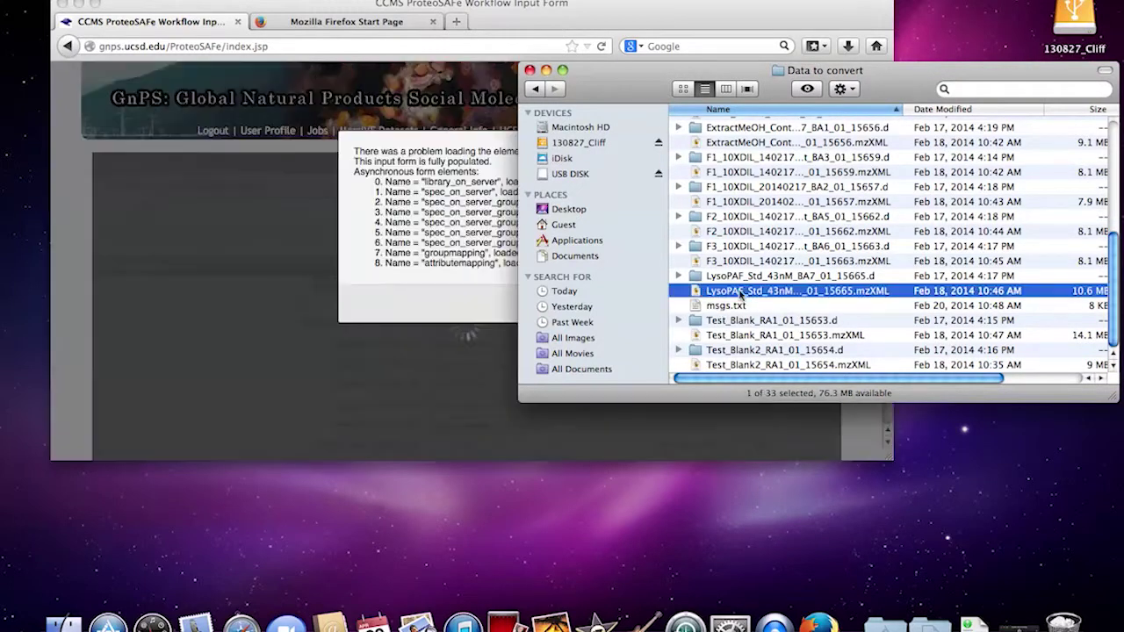
- Dismiss the browser's form loading error and copy the LysoPAF file onto the desktop's right side
click(422, 247)
click(570, 304)
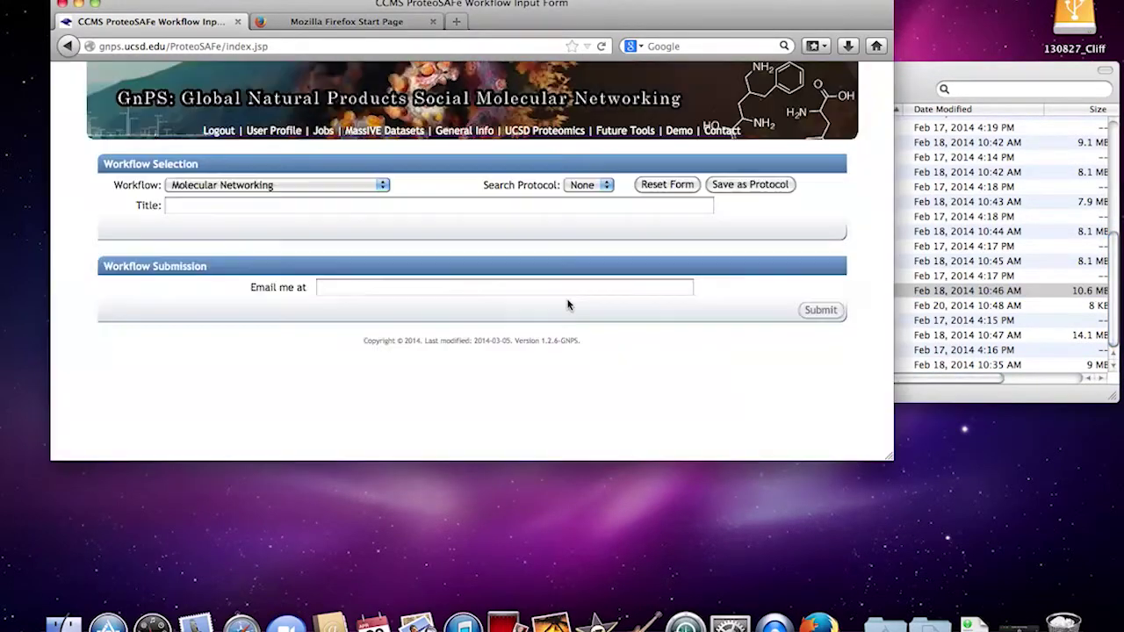
click(920, 86)
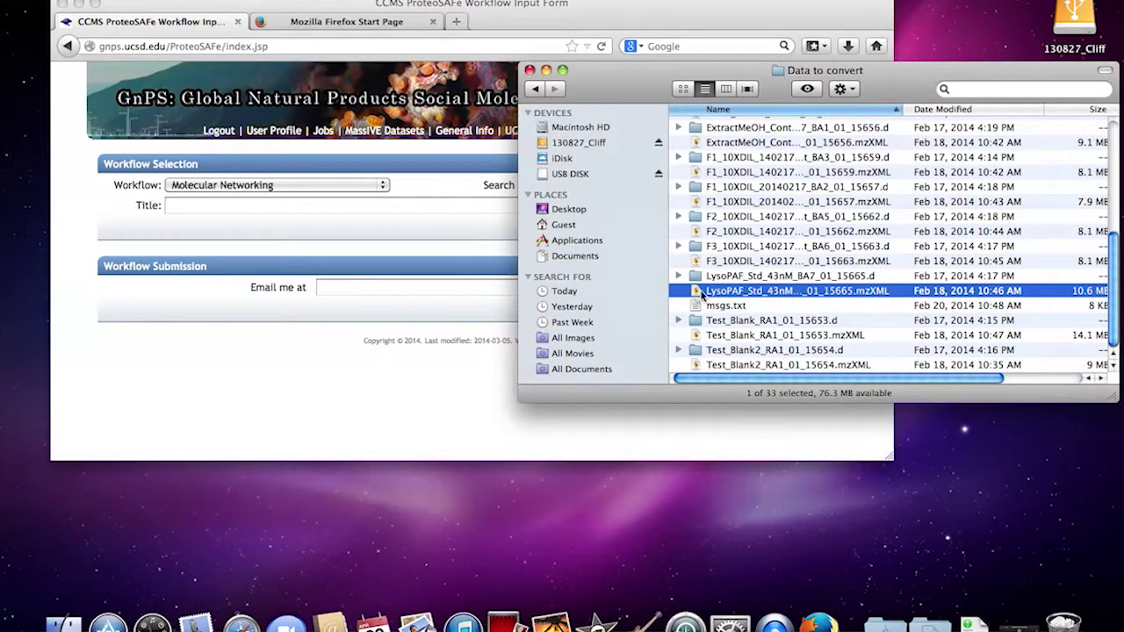
drag(703, 294, 673, 502)
click(530, 70)
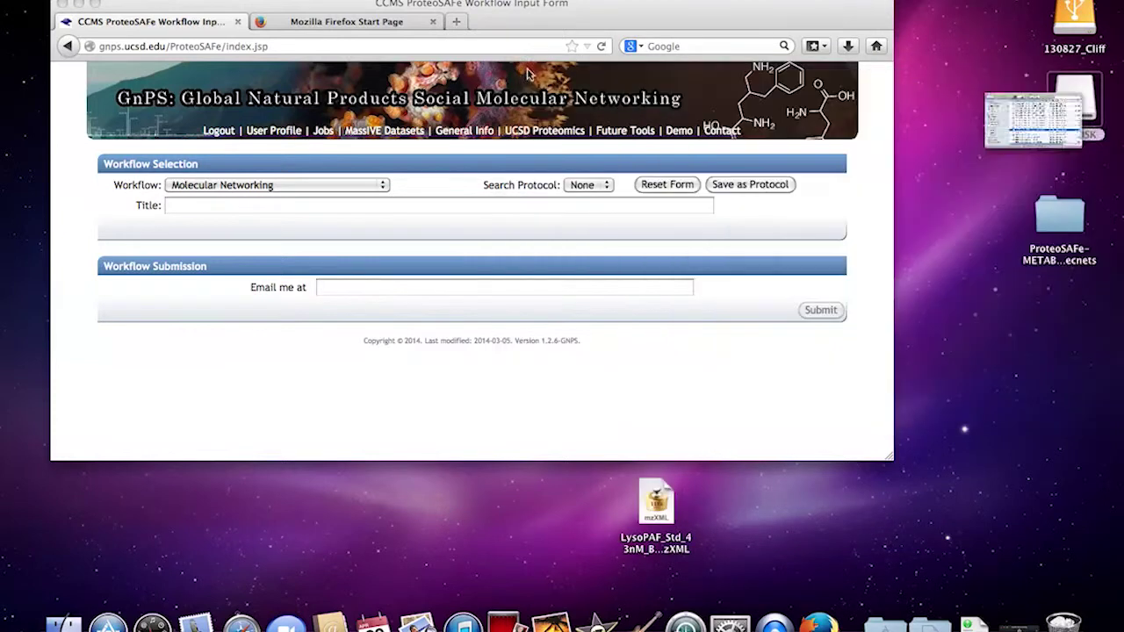
drag(657, 502, 1008, 355)
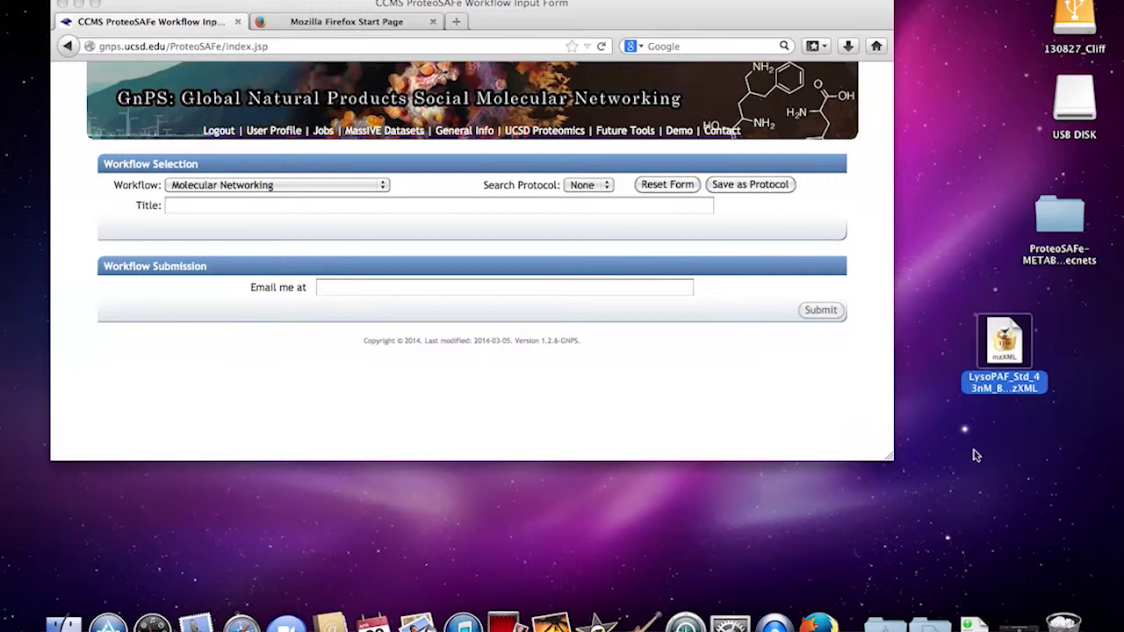
drag(999, 360, 990, 359)
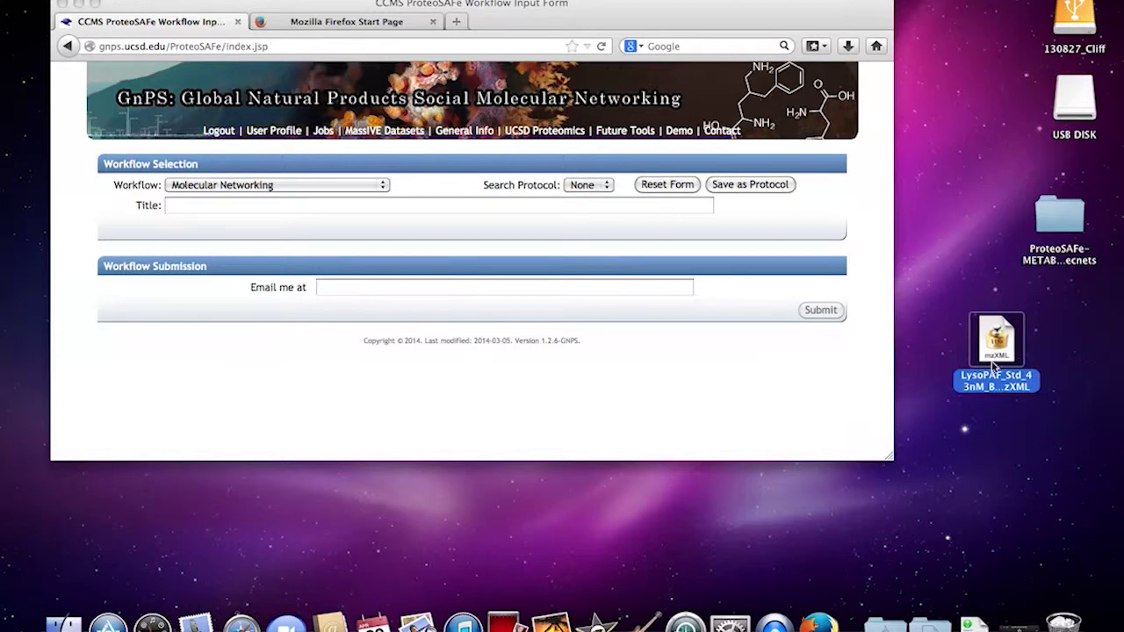
- Select the Add Single Annotated Spectrum Bronze workflow and title it 'Lyso Platelet Activating Factor C16'
click(281, 187)
click(273, 185)
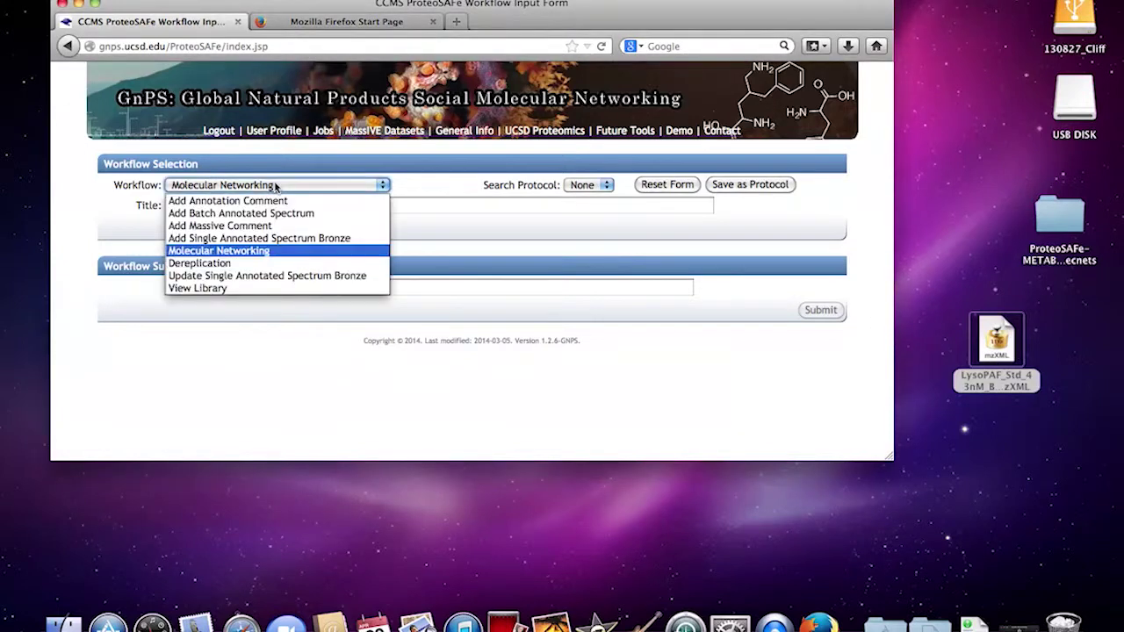
click(239, 239)
click(238, 206)
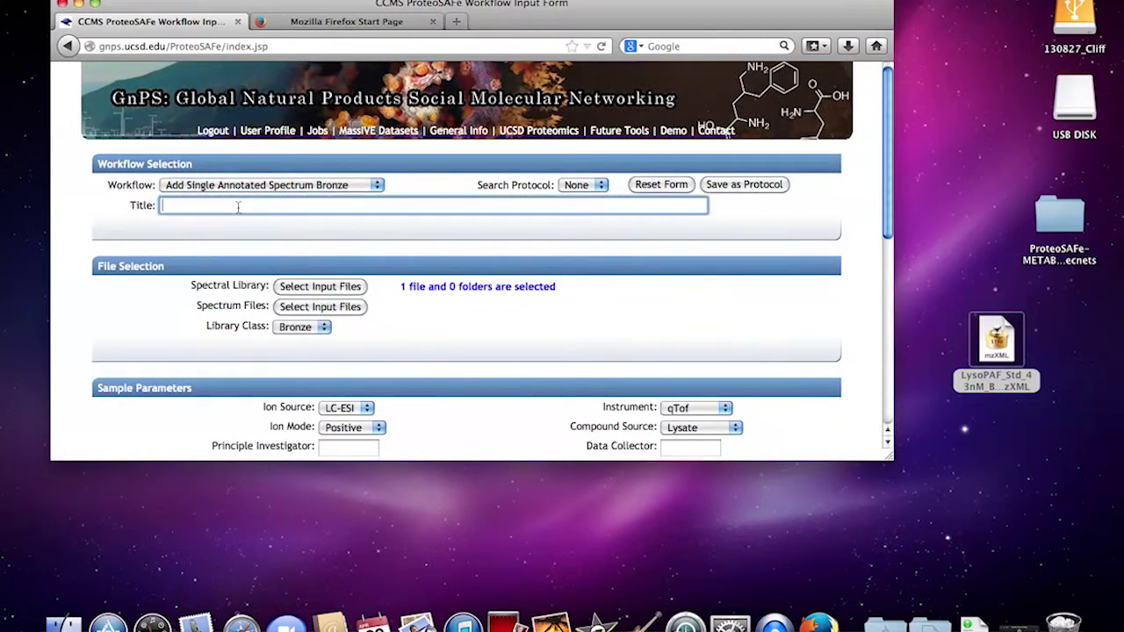
text(Lyso Platelet Activating Factor C16)
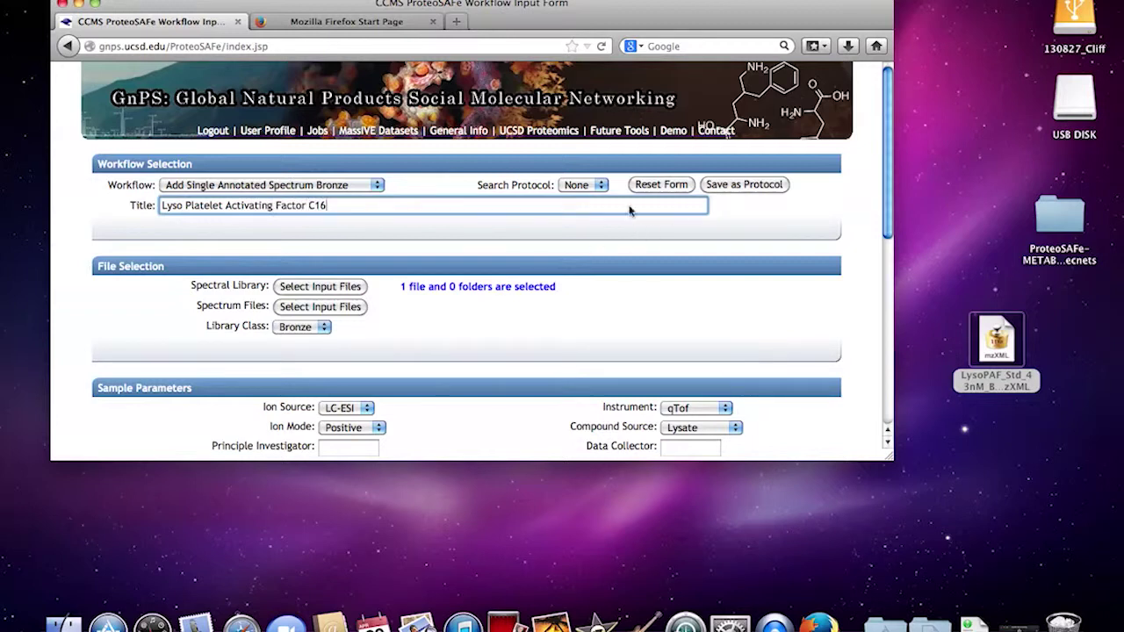
- Upload the LysoPAF mzXML file from the desktop into the user's GNPS folder
click(317, 307)
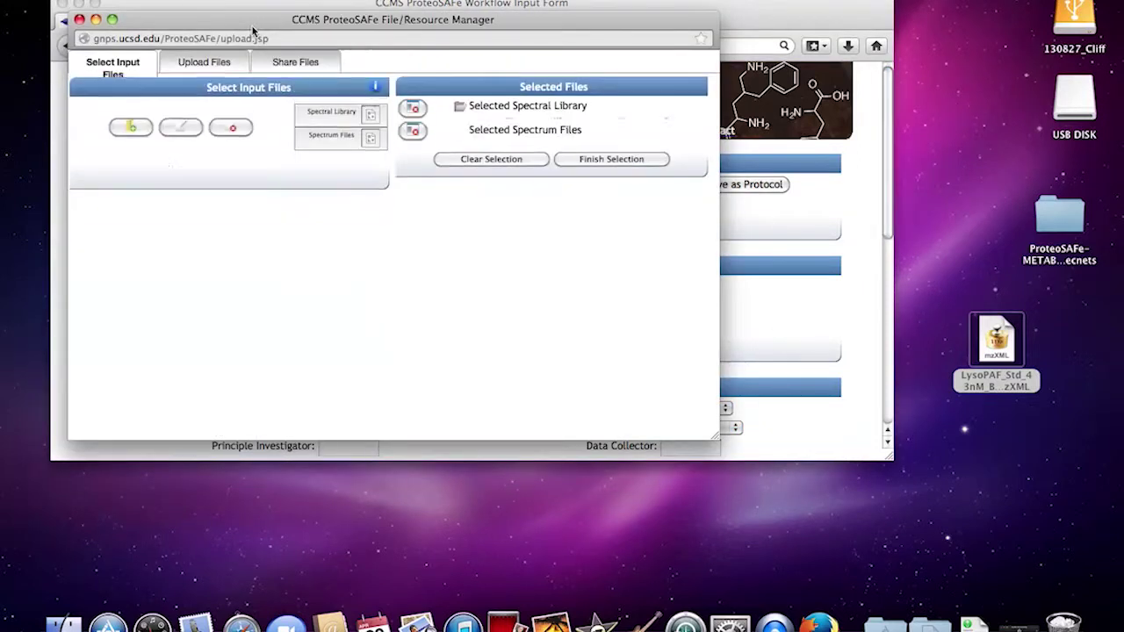
click(173, 63)
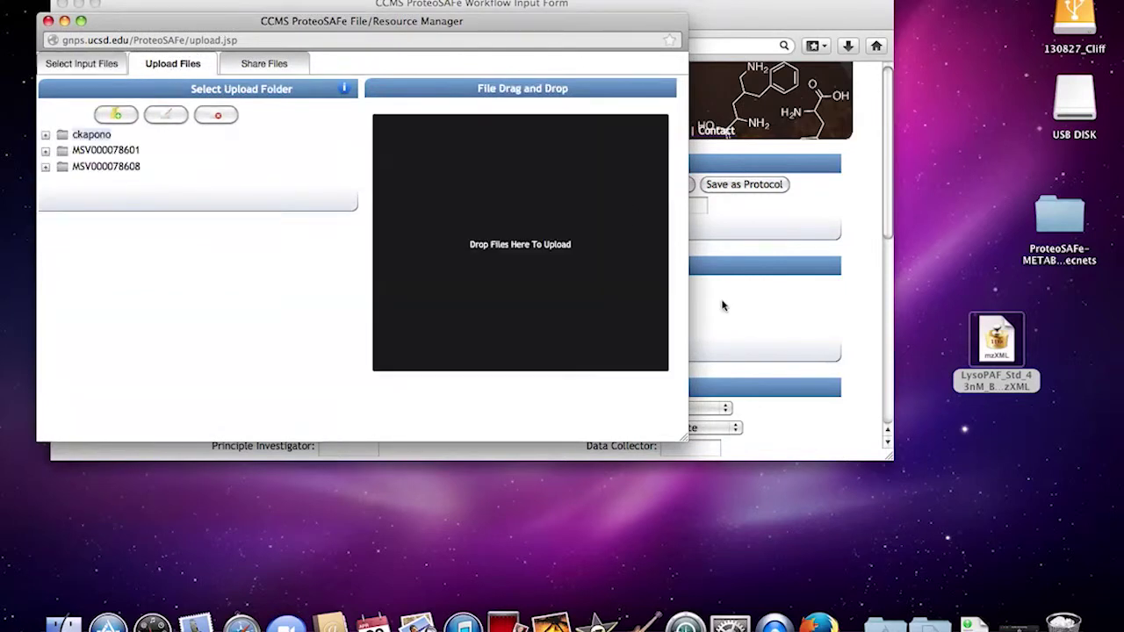
click(81, 135)
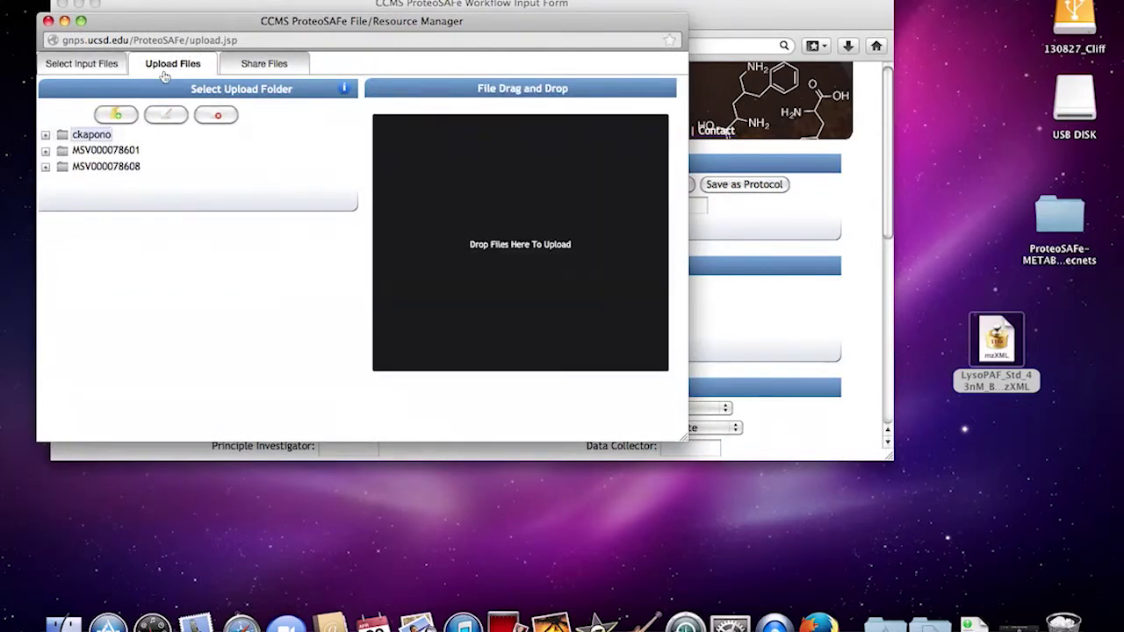
drag(985, 341, 620, 227)
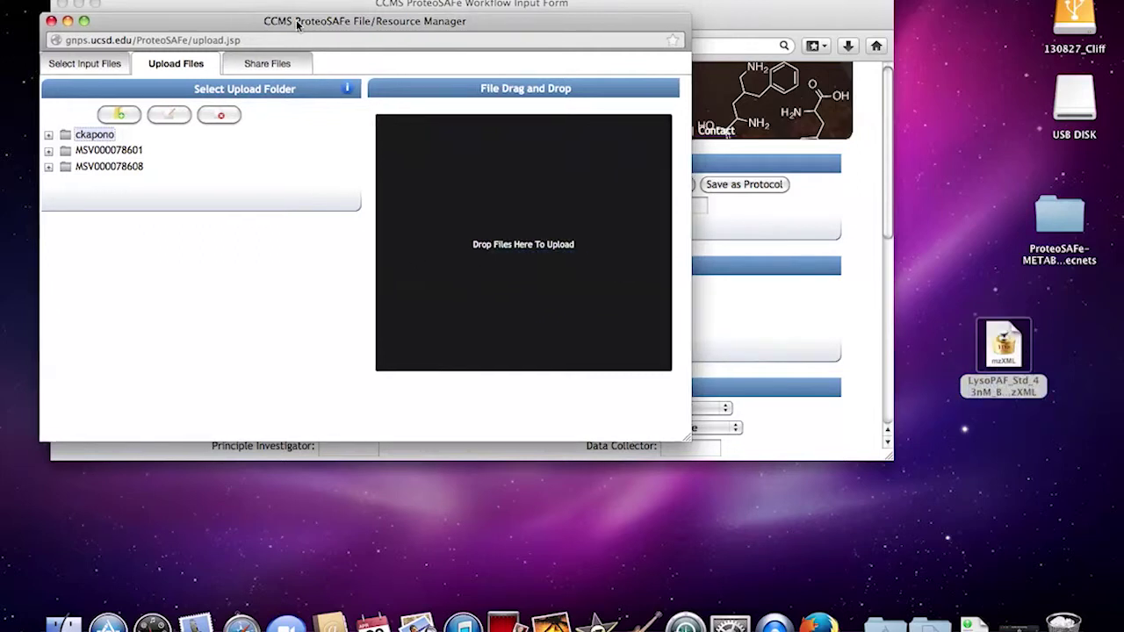
drag(295, 25, 362, 24)
- Add 140112_lysoPAFC16_IT_avg.mzXML as the spectrum file and return to the form
click(131, 67)
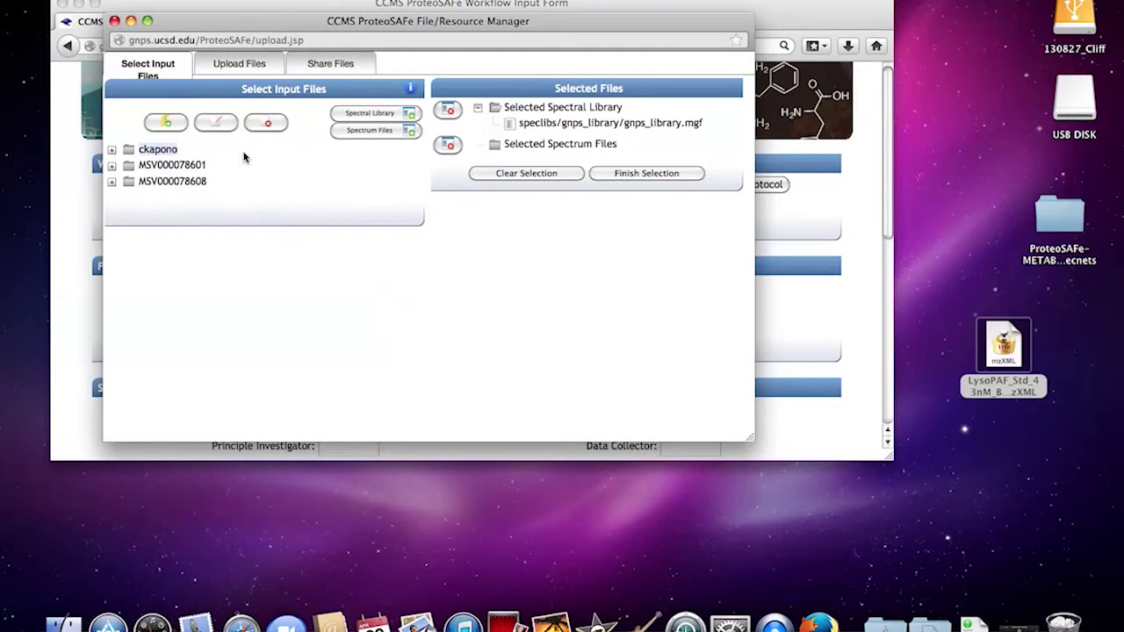
click(111, 150)
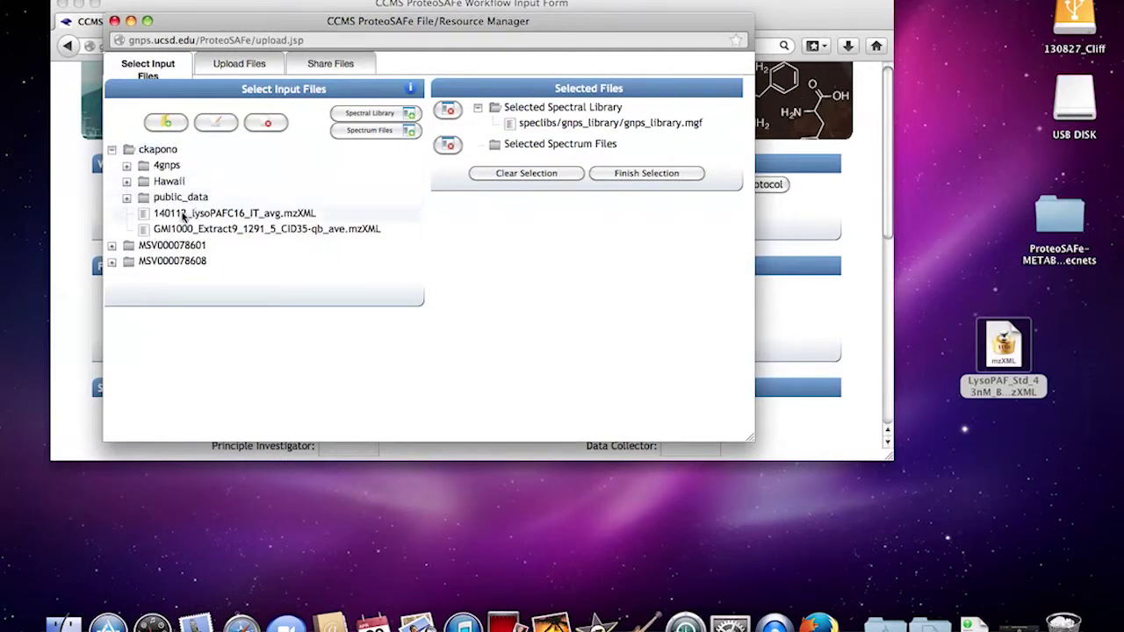
click(182, 213)
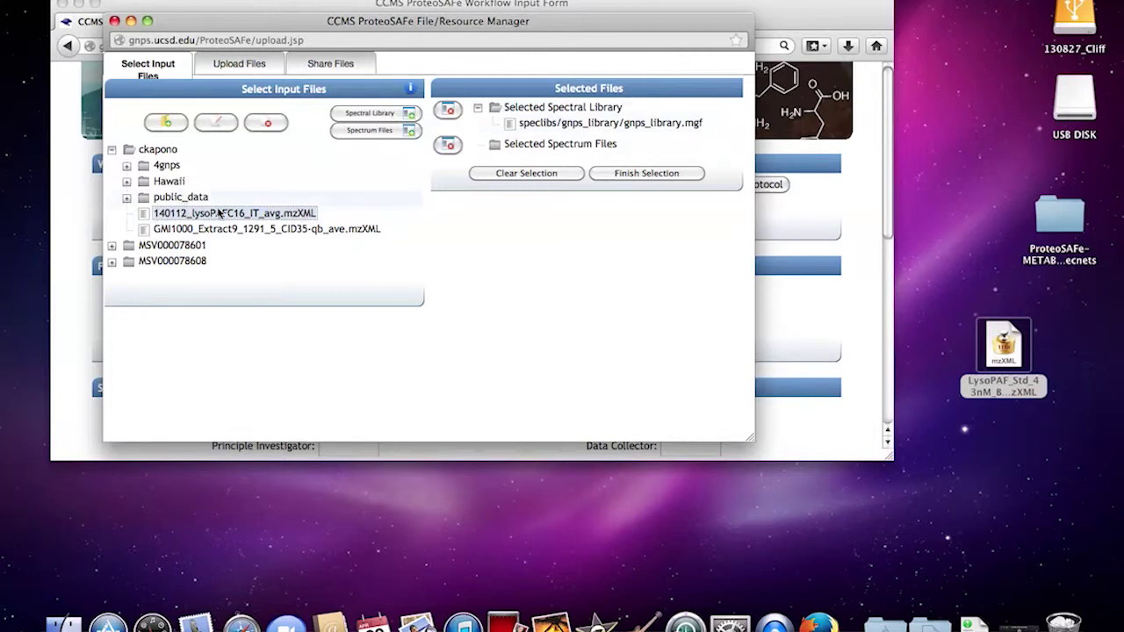
click(367, 131)
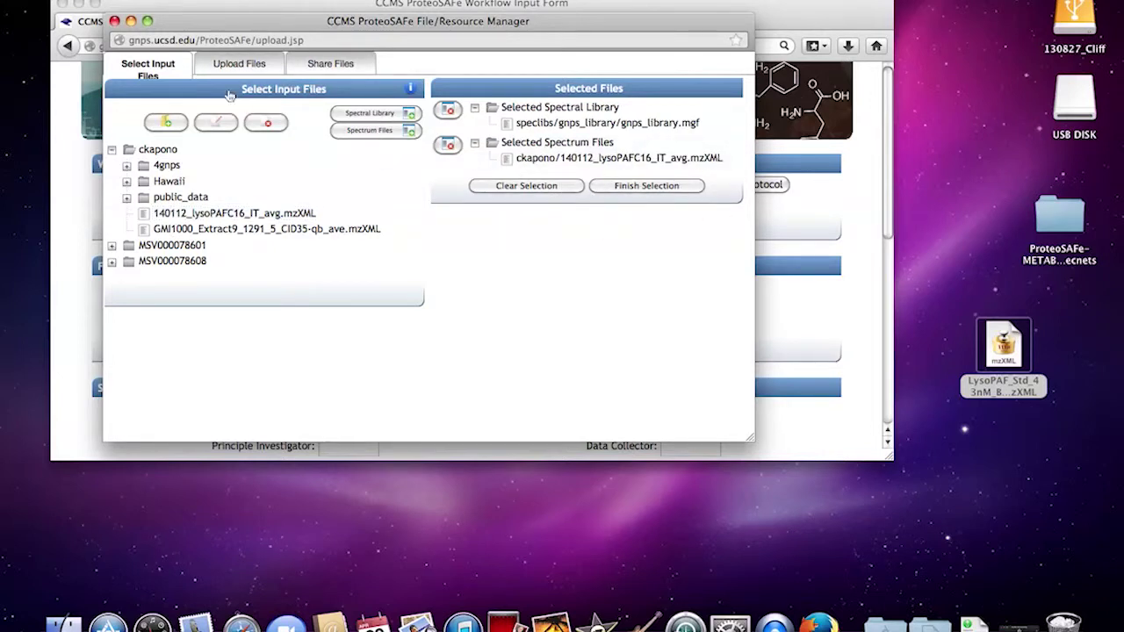
click(114, 21)
- Set ion source DI-ESI, instrument Ion Trap, ion mode Positive, and compound source Commercial
scroll(404, 334, down, 3)
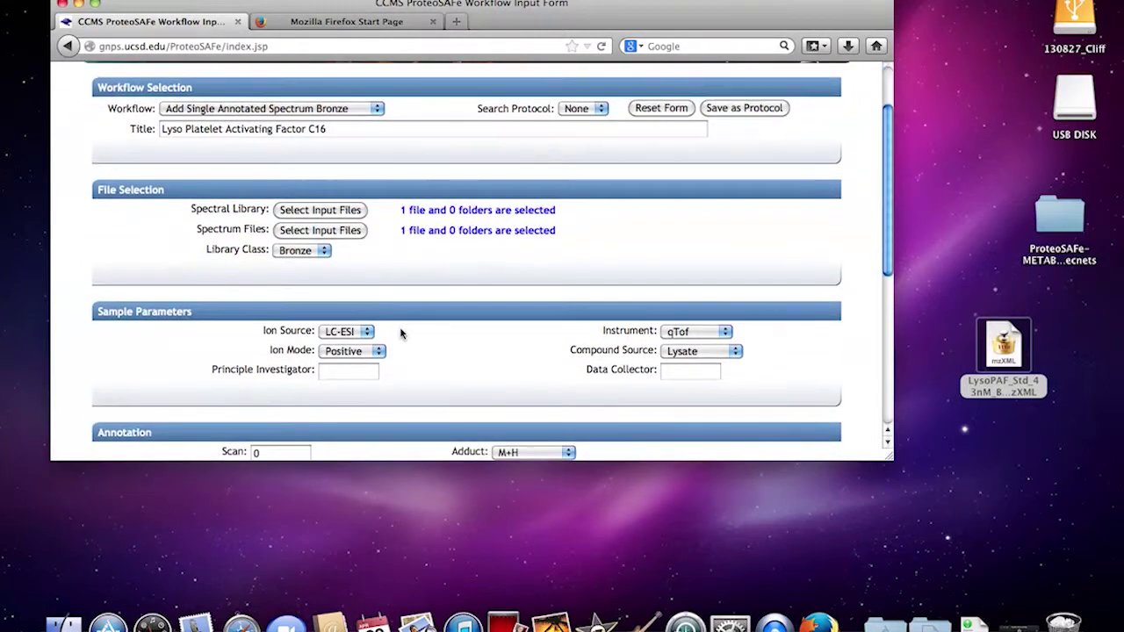
click(296, 229)
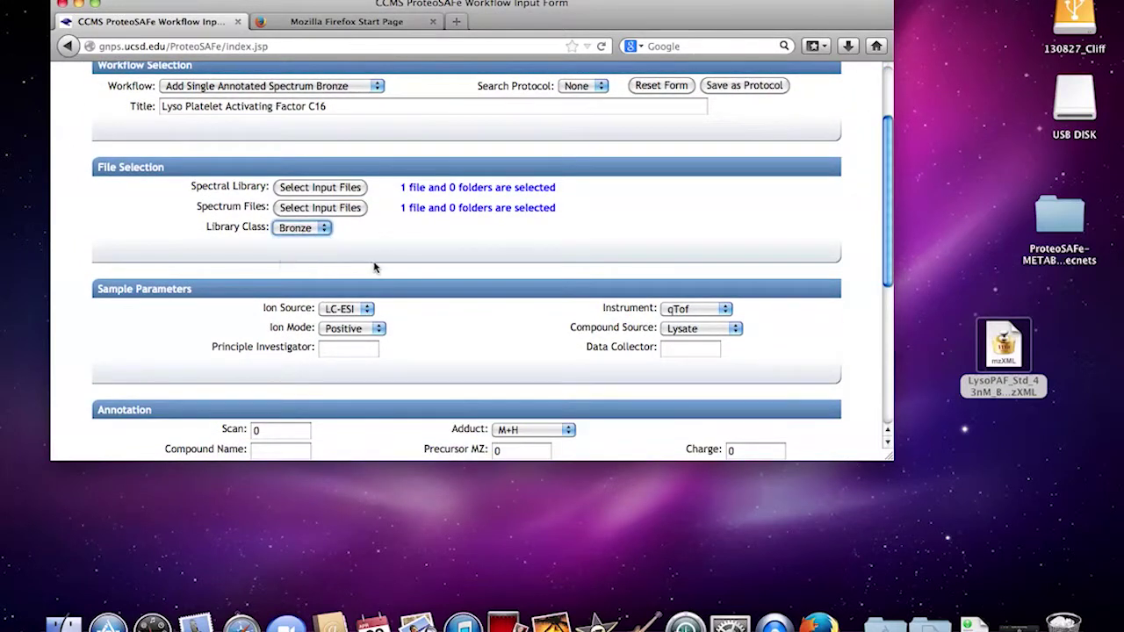
scroll(374, 268, down, 3)
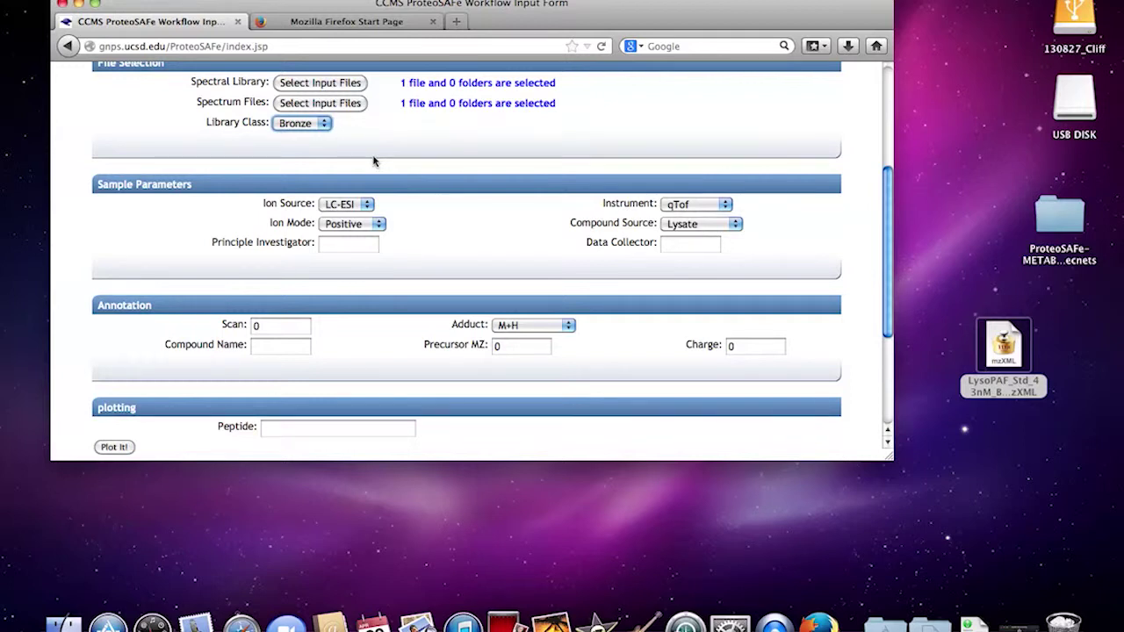
click(359, 207)
click(341, 233)
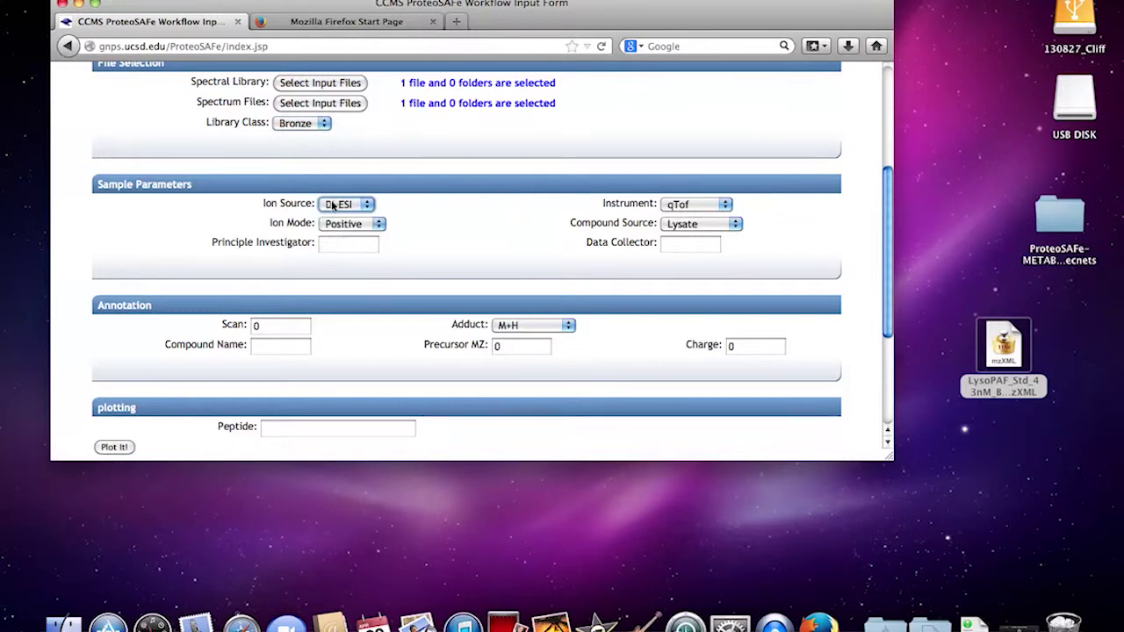
click(700, 207)
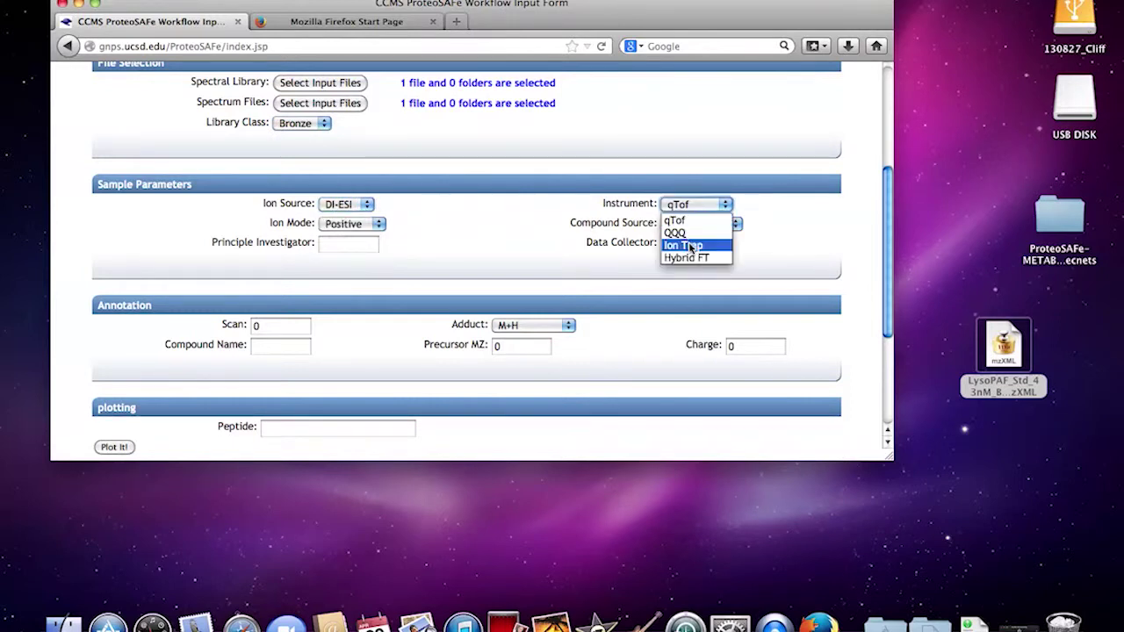
click(689, 244)
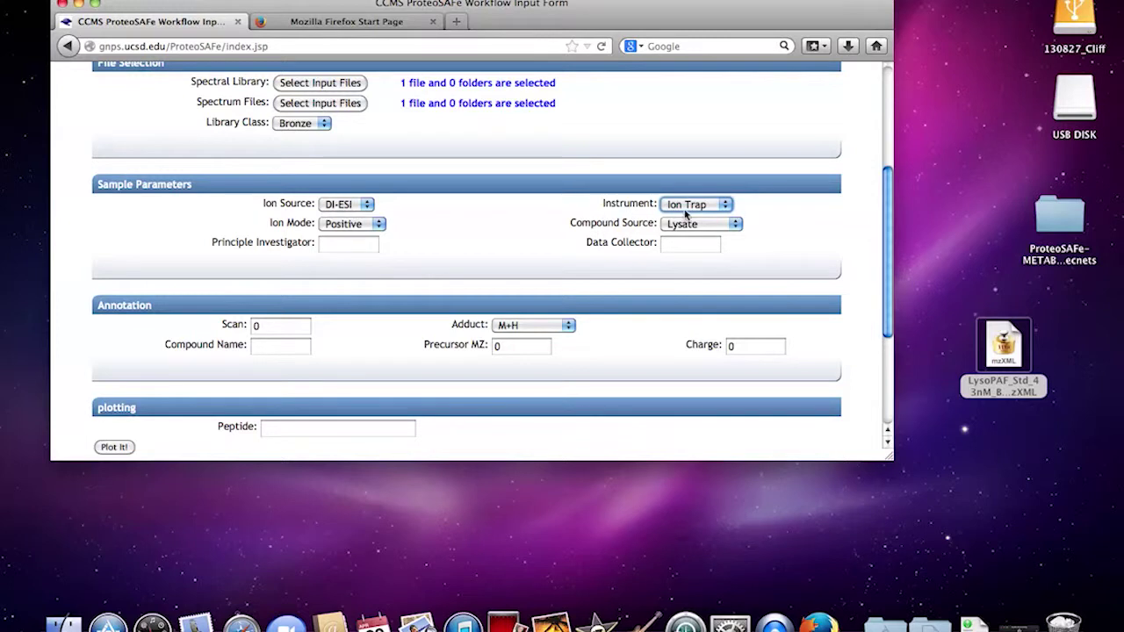
click(351, 224)
click(347, 236)
click(691, 226)
click(690, 234)
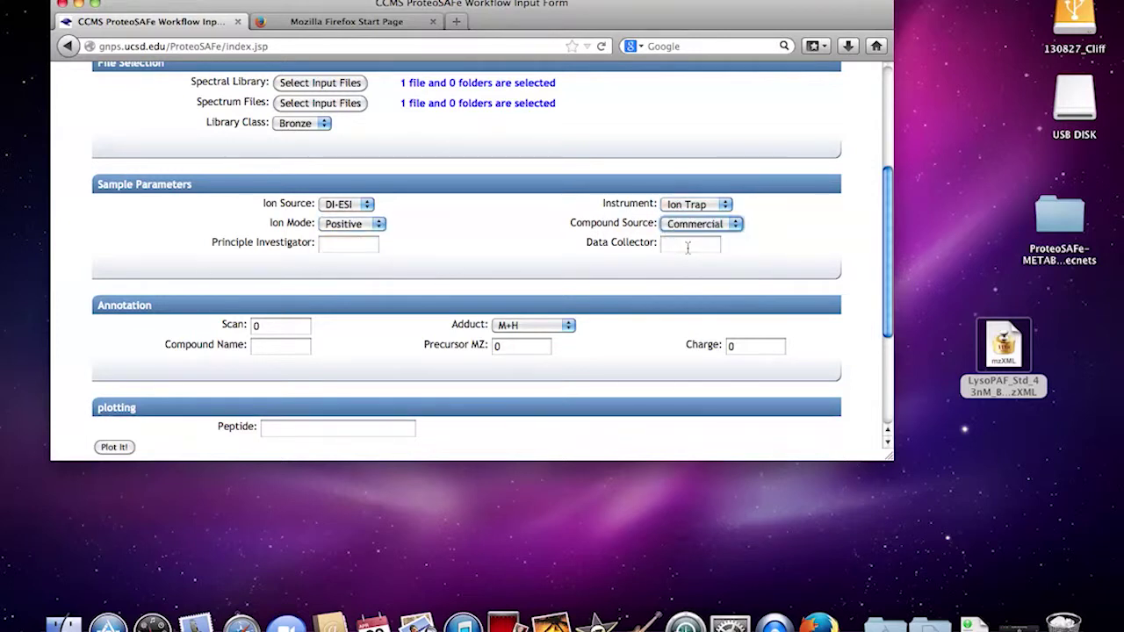
- Fill in the data collector and principal investigator names
click(663, 249)
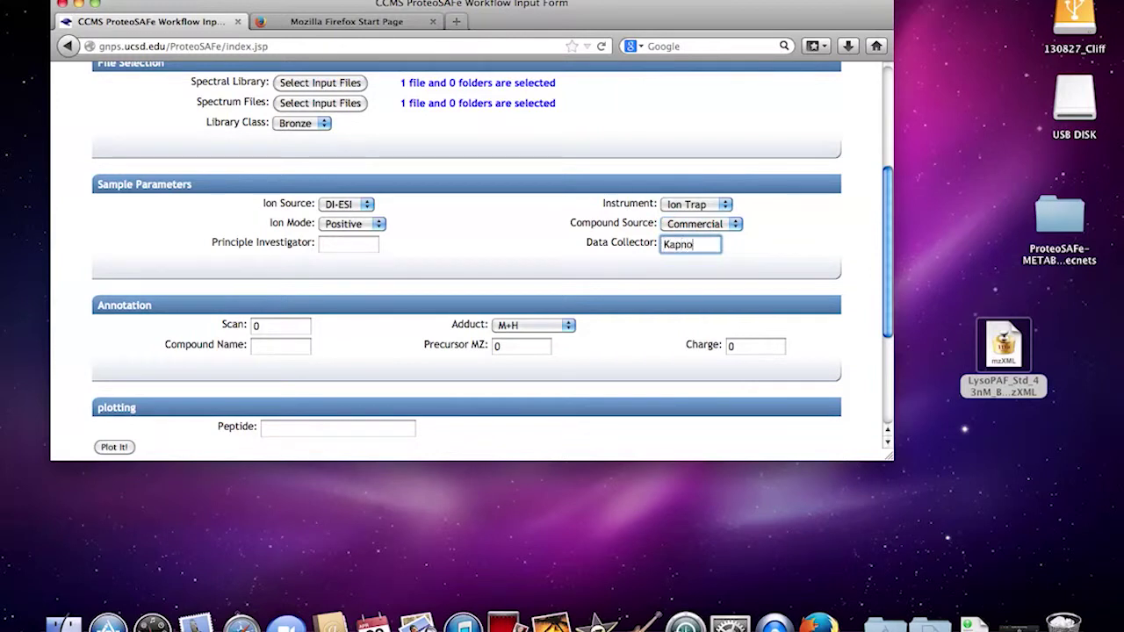
key(BackSpace)
key(BackSpace)
key(BackSpace)
key(BackSpace)
key(BackSpace)
text(Cliff)
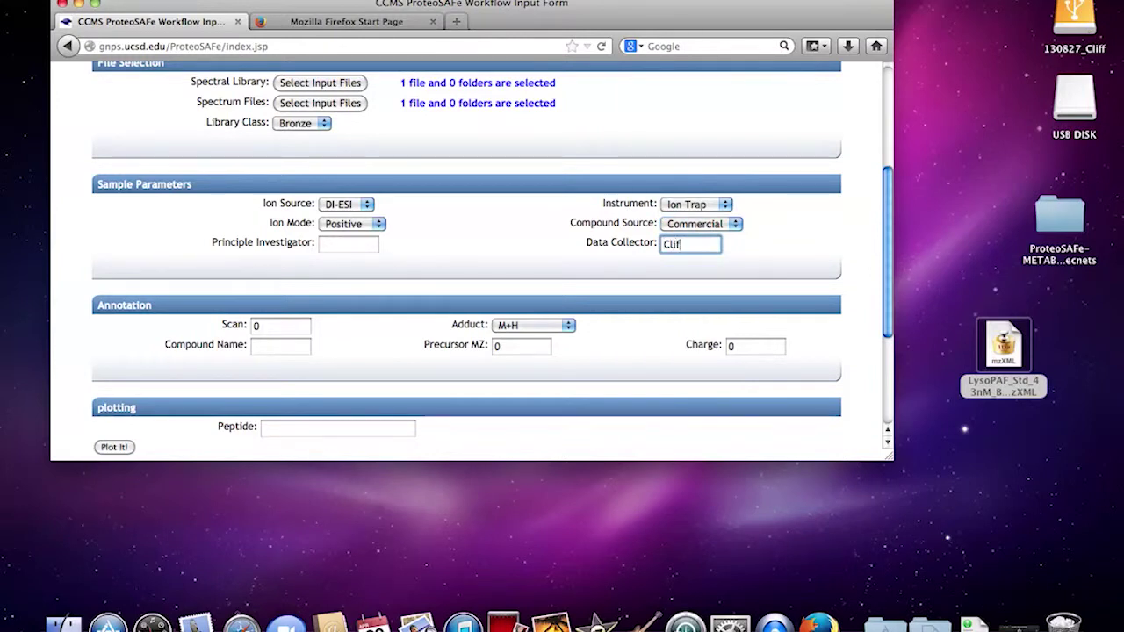
click(360, 247)
text(Dorrestein)
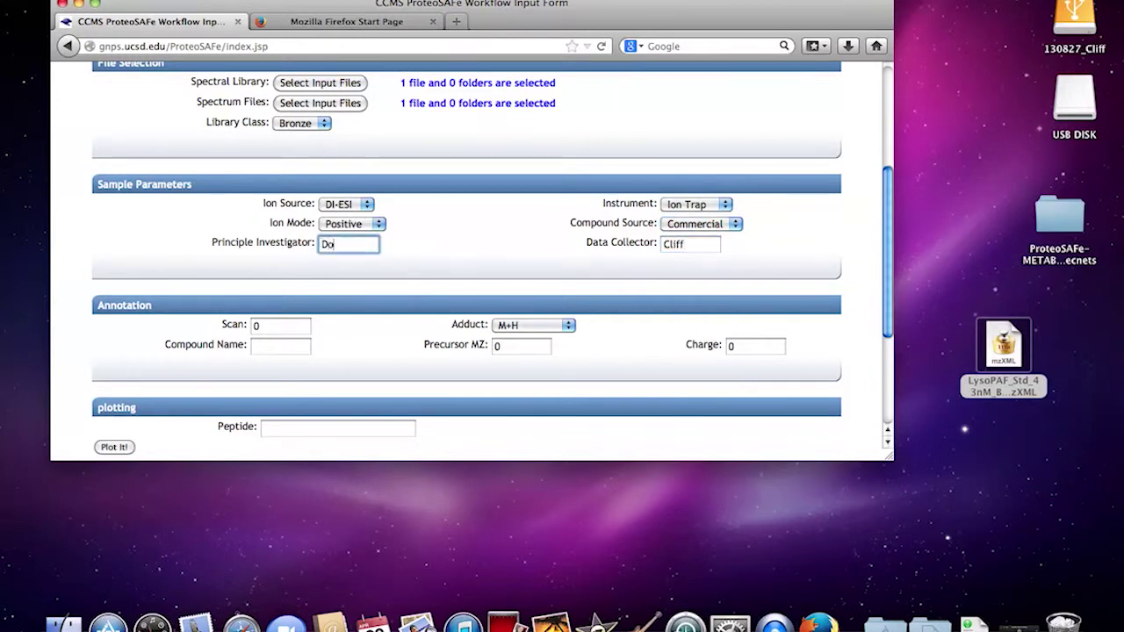
scroll(281, 269, down, 3)
click(274, 263)
- Enter scan 1, adduct M+H, compound 'Lyso Platelet Activating Factor C16', precursor m/z 482.36, charge 1
text(1)
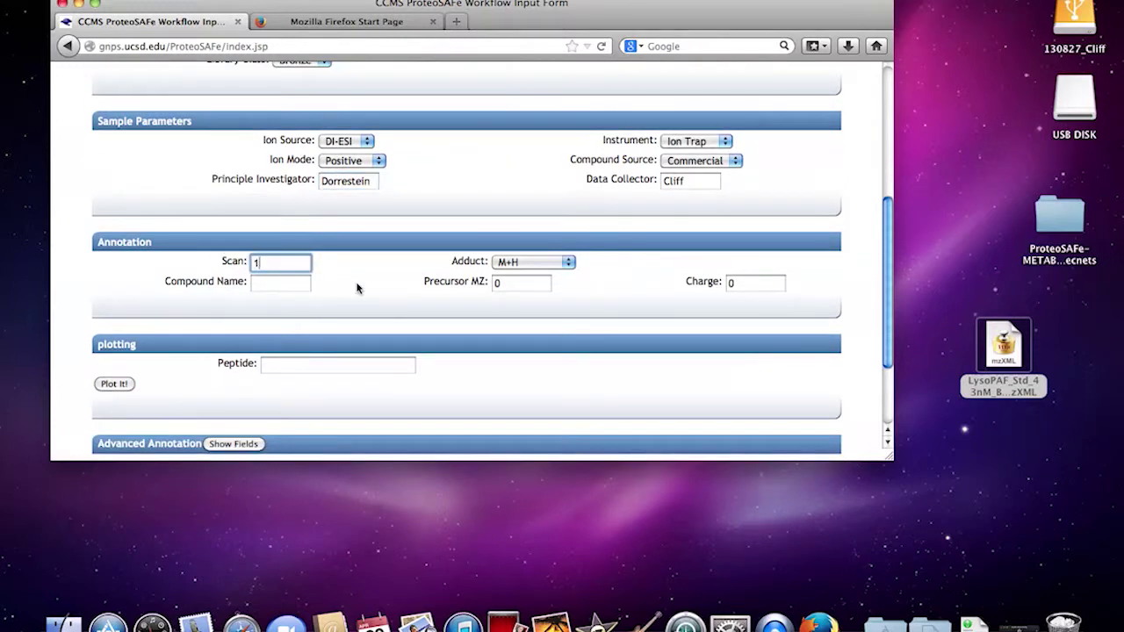
click(532, 263)
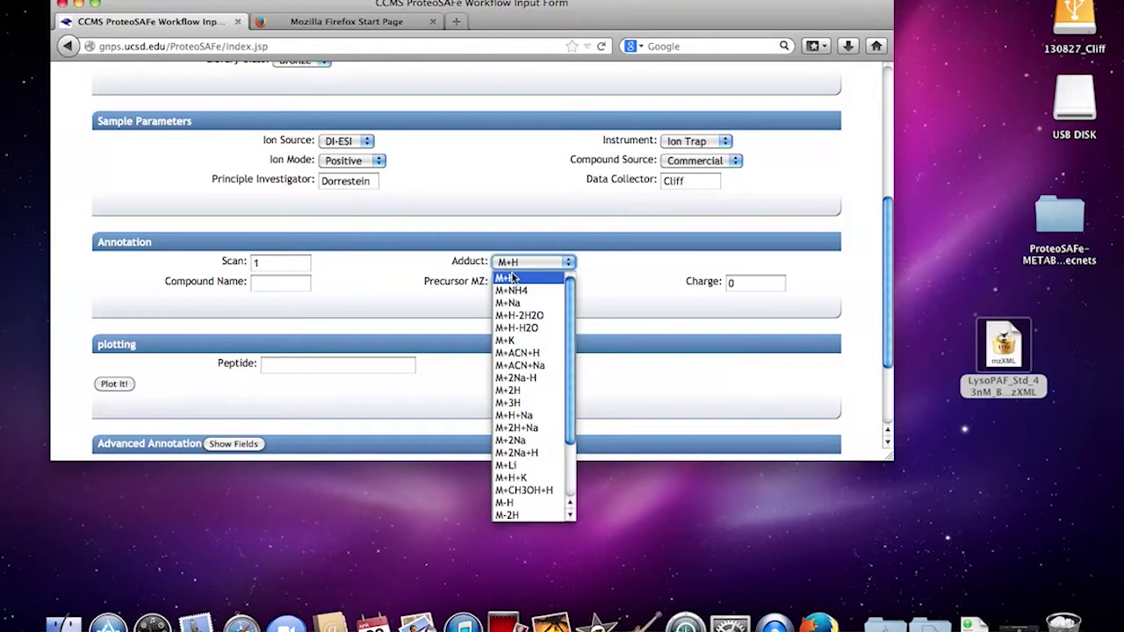
click(513, 278)
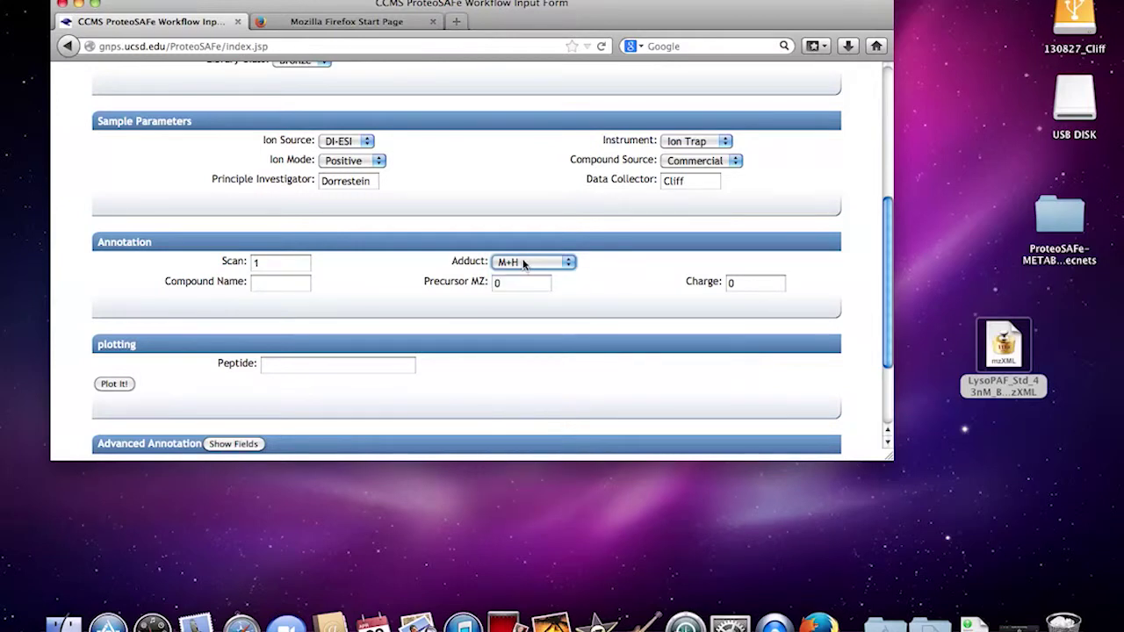
click(275, 290)
text(Lys)
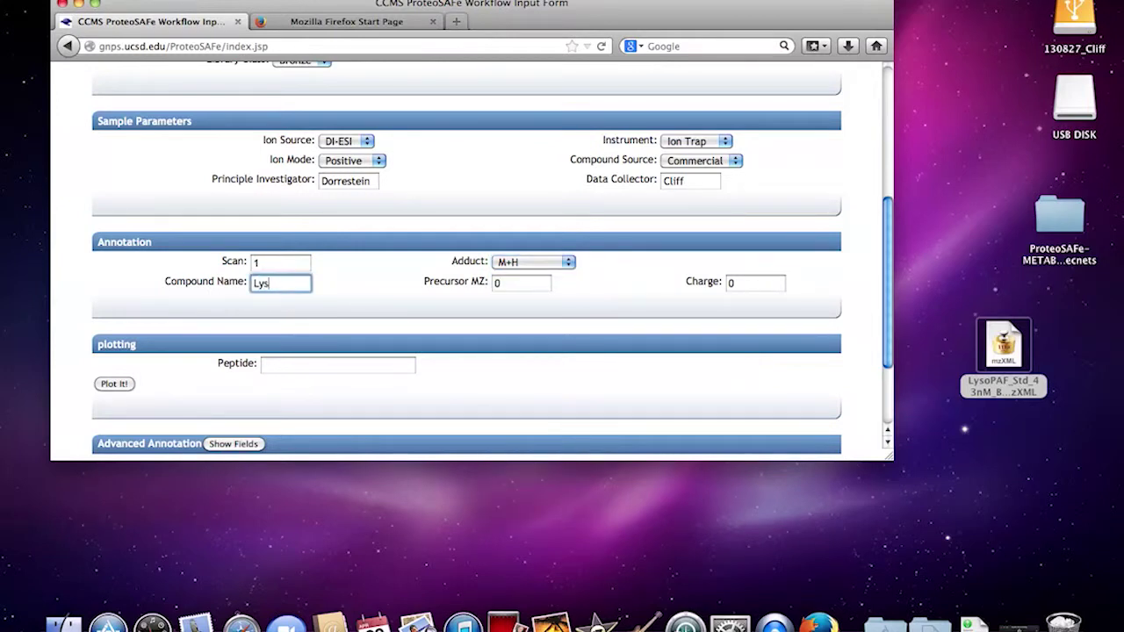
text(o P)
text(latelet Activating Fa)
text(ctor C16)
click(505, 282)
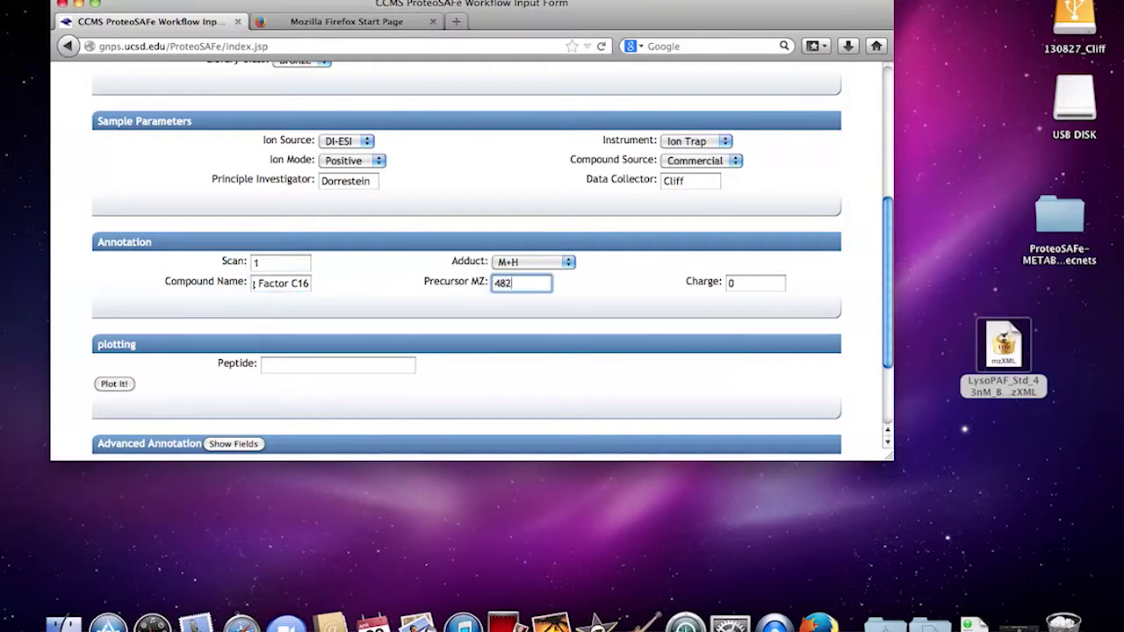
click(741, 281)
scroll(595, 320, down, 1)
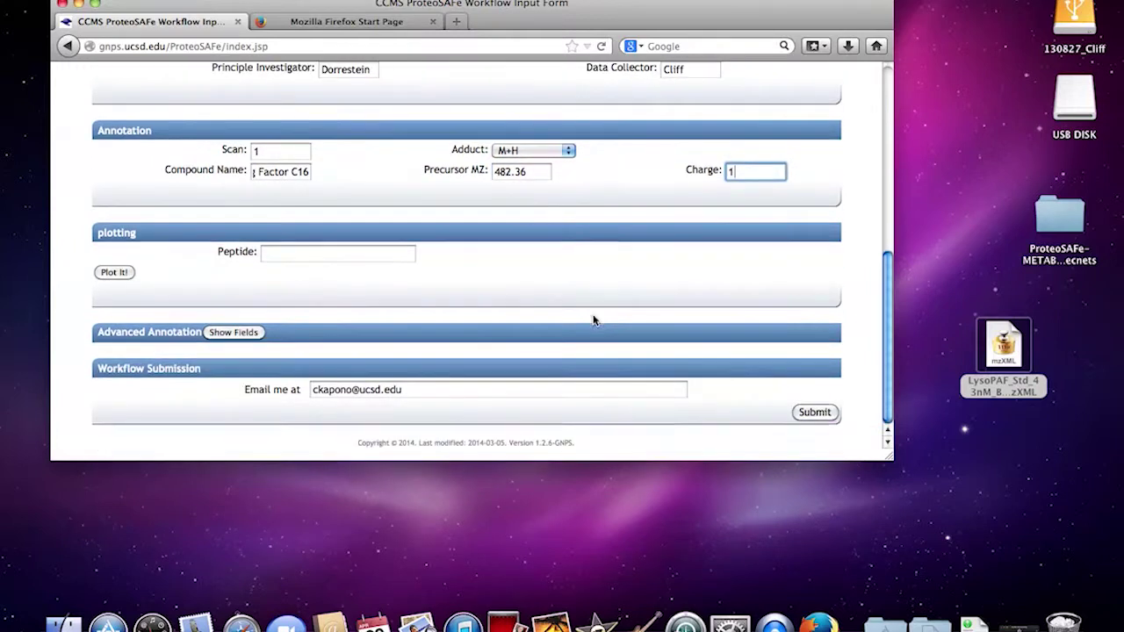
- Reveal the advanced annotation fields and start on the CAS number entry
click(245, 334)
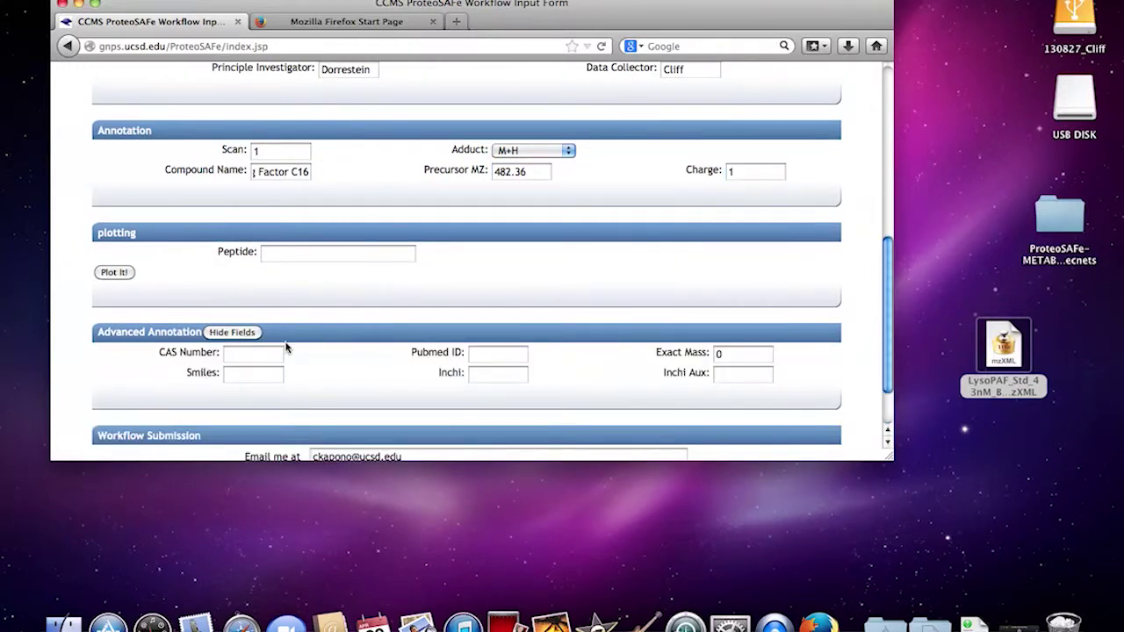
scroll(286, 349, down, 2)
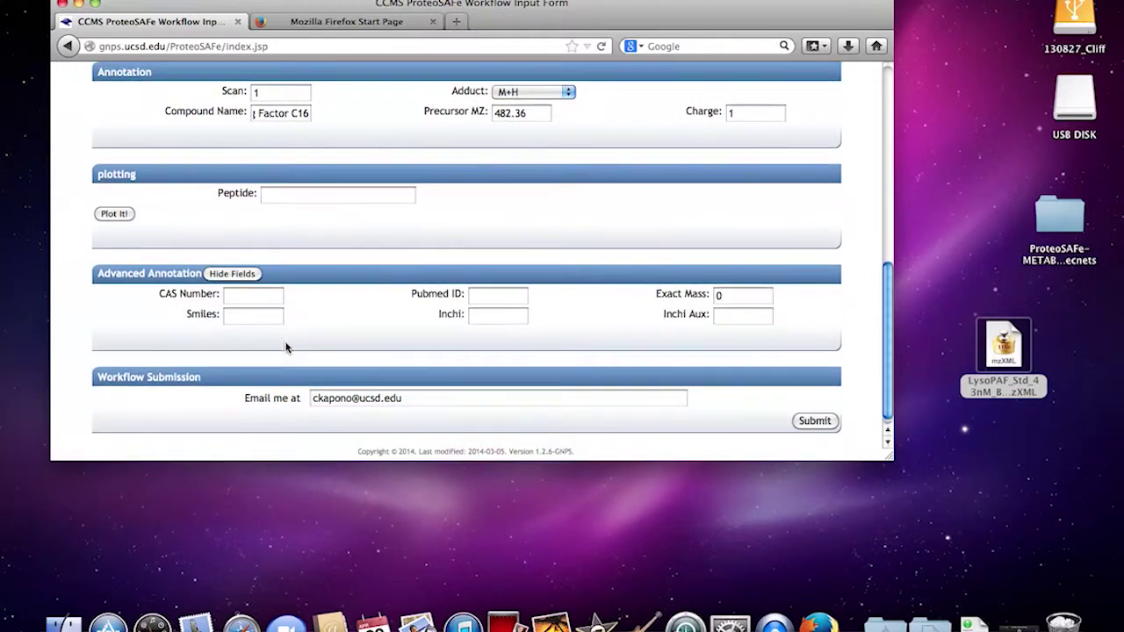
click(237, 300)
- Check the form's title, selected files and Bronze library class, then go to the jobs list
scroll(357, 187, up, 5)
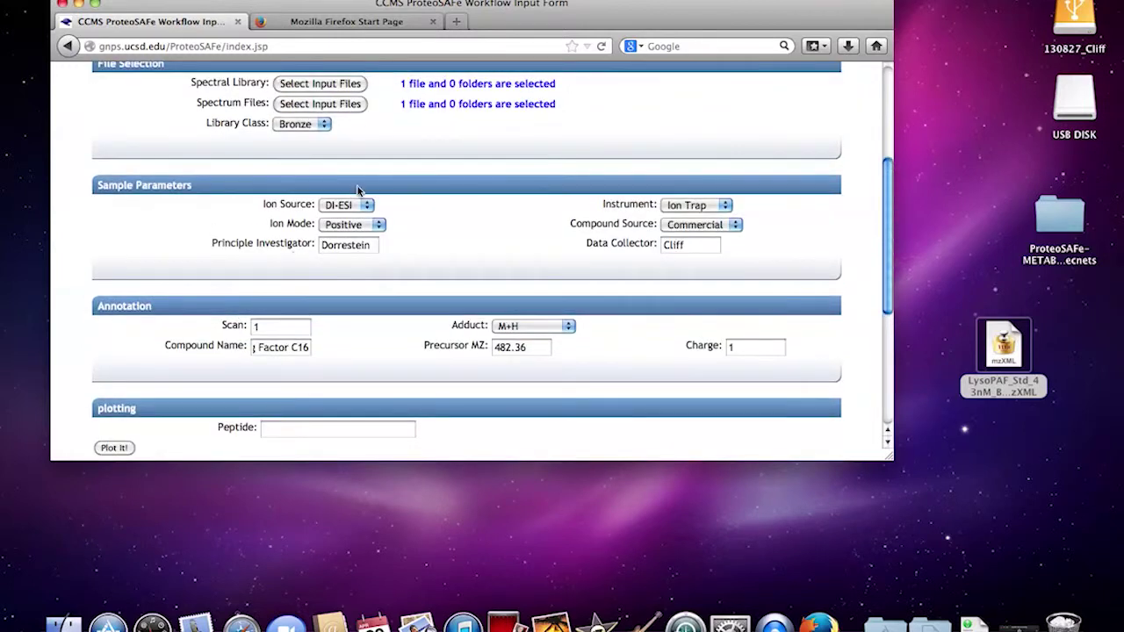
scroll(357, 186, up, 4)
scroll(358, 186, down, 10)
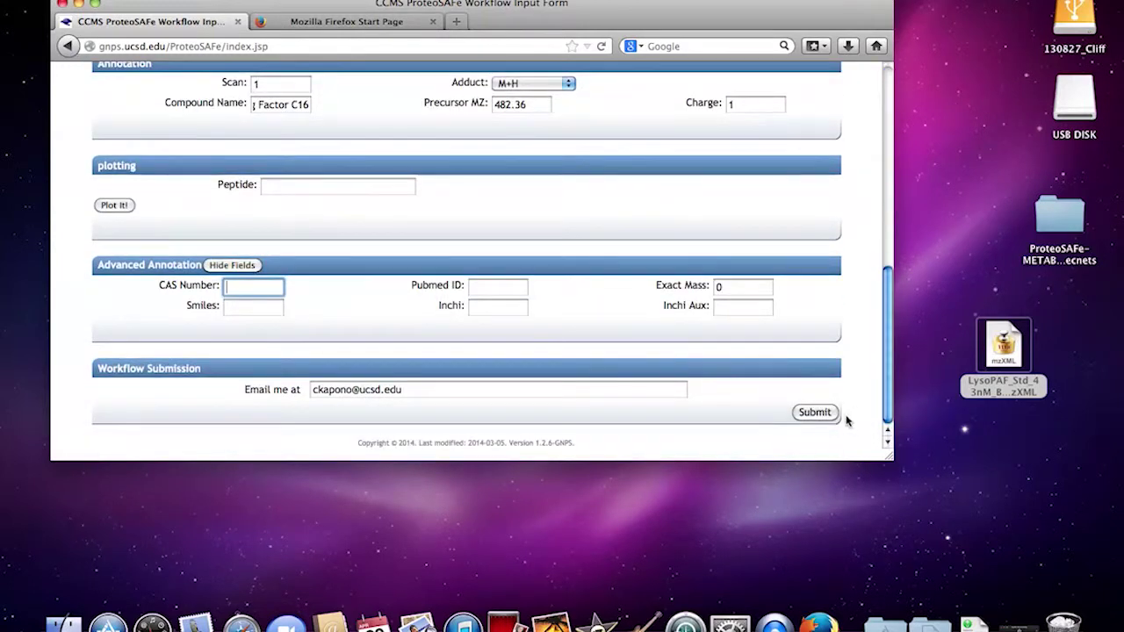
scroll(426, 181, up, 10)
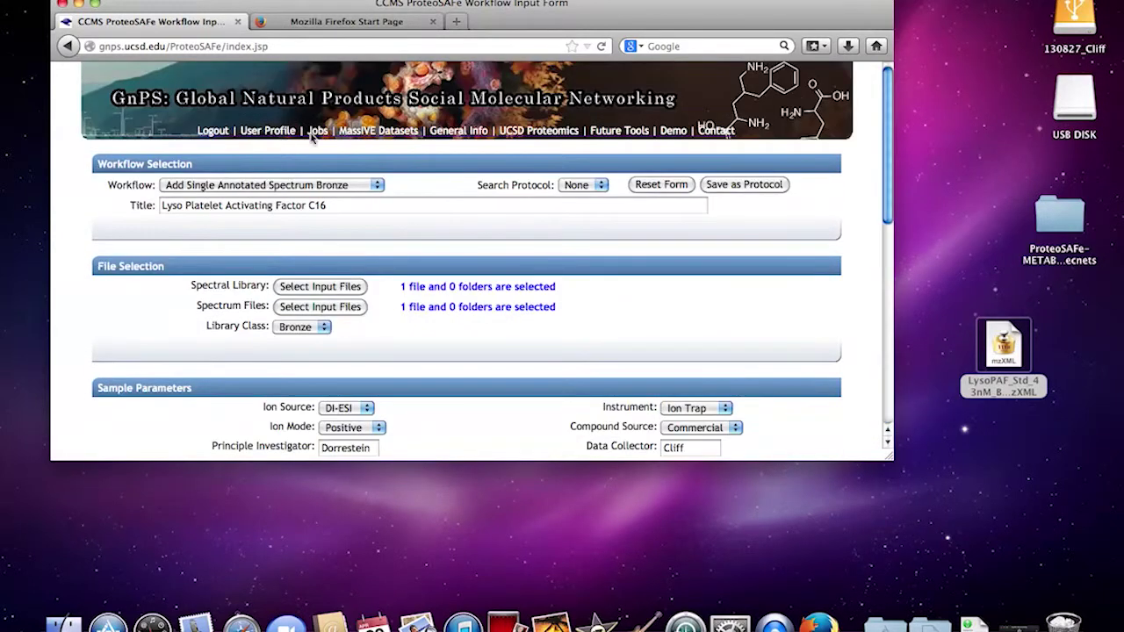
scroll(509, 306, down, 10)
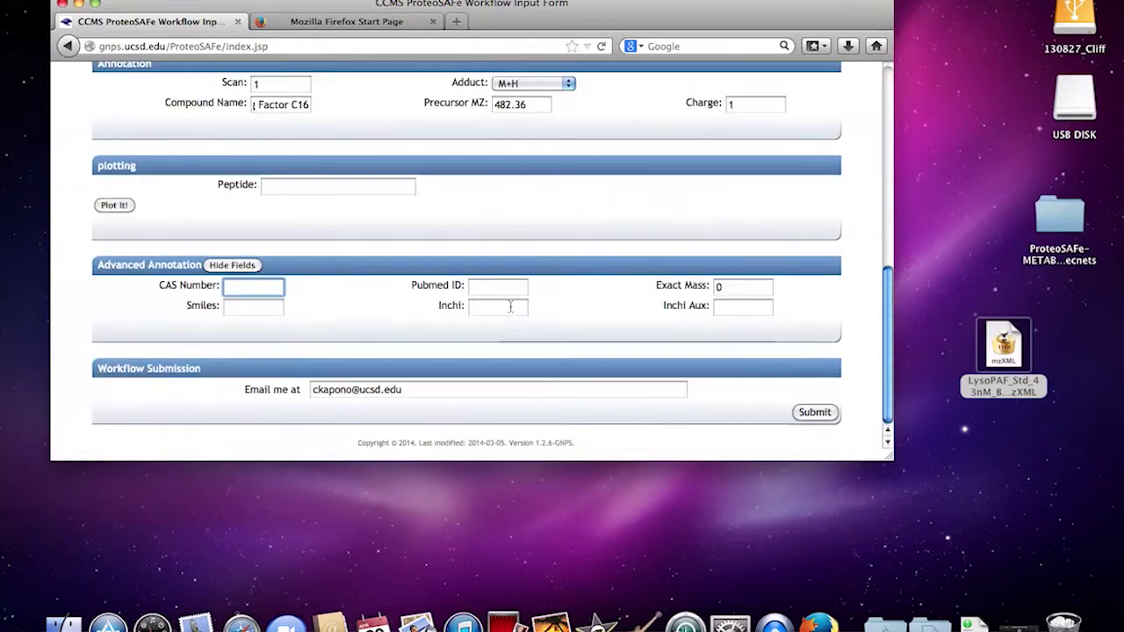
scroll(509, 307, up, 10)
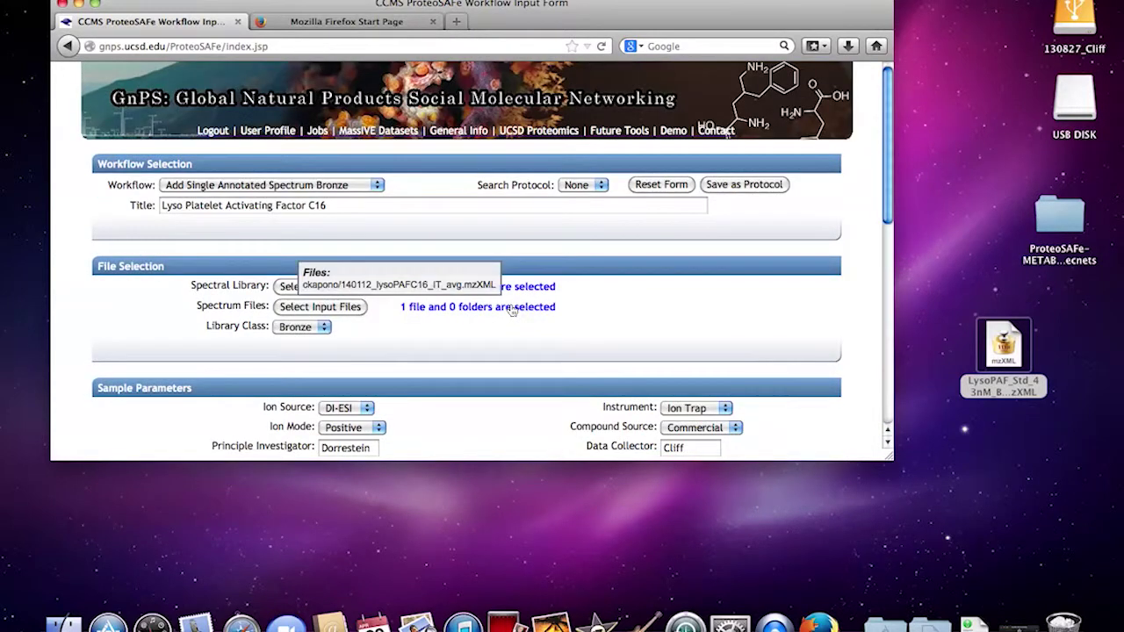
scroll(457, 334, down, 5)
scroll(455, 334, up, 5)
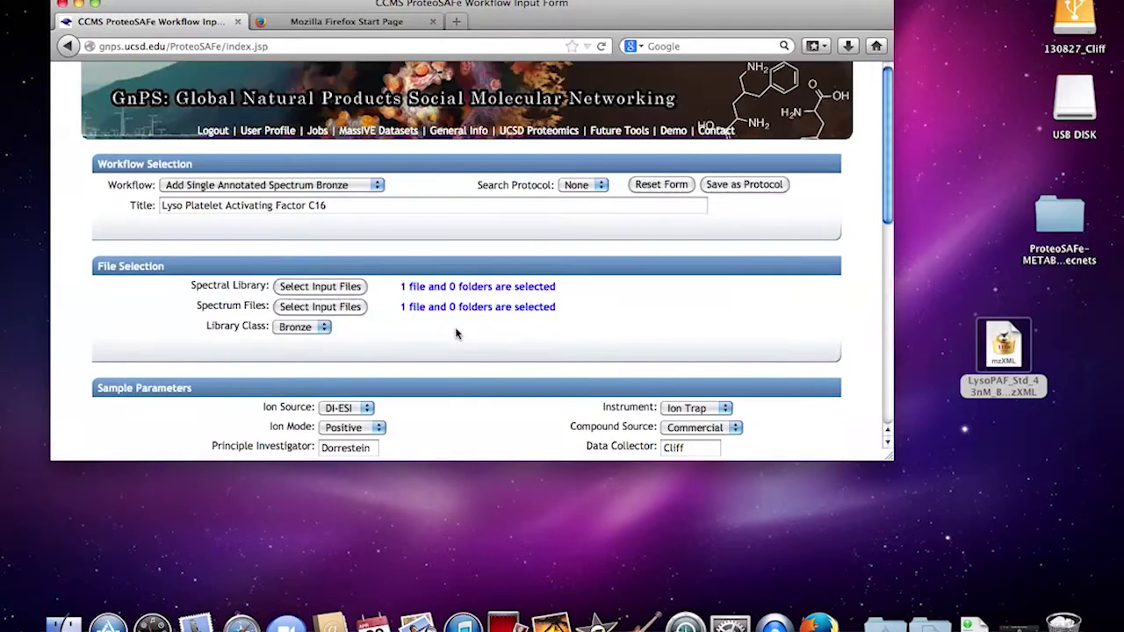
click(317, 131)
- Find the Lyso PAF C16 ADD-SINGLE-ANNOTATED-BRONZE job and open its DONE status page
scroll(285, 294, down, 10)
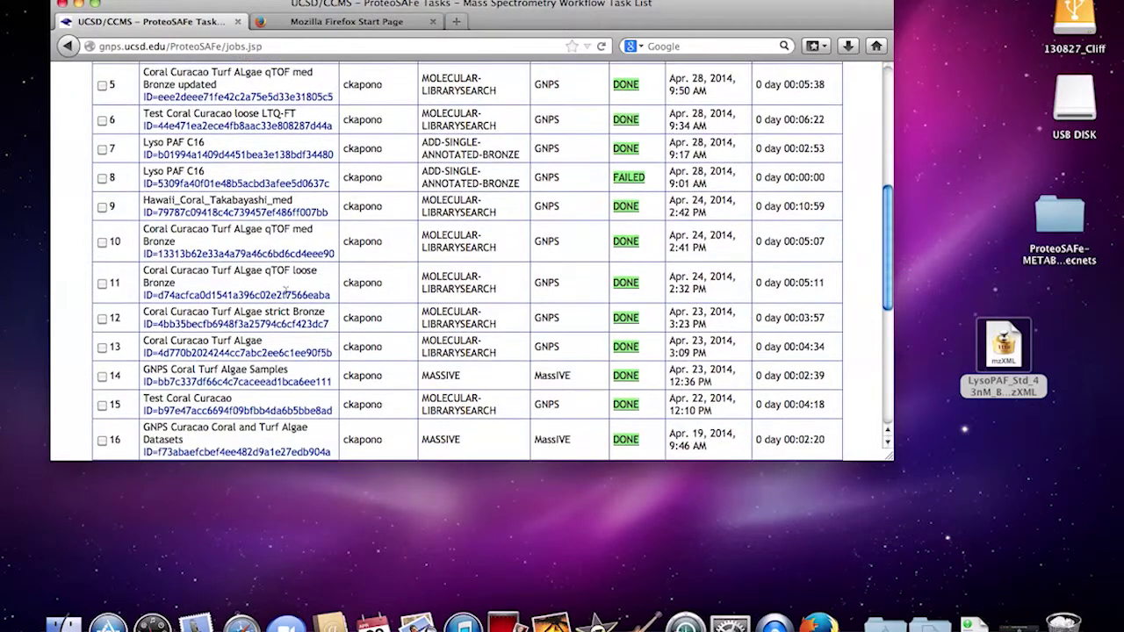
scroll(285, 294, down, 10)
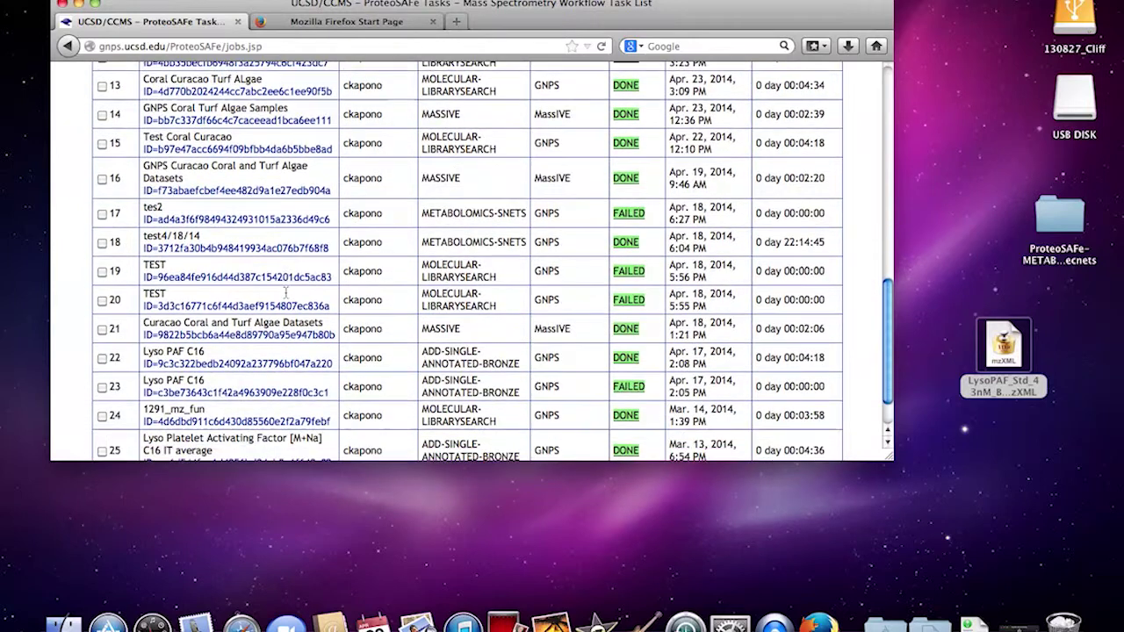
scroll(285, 294, down, 1)
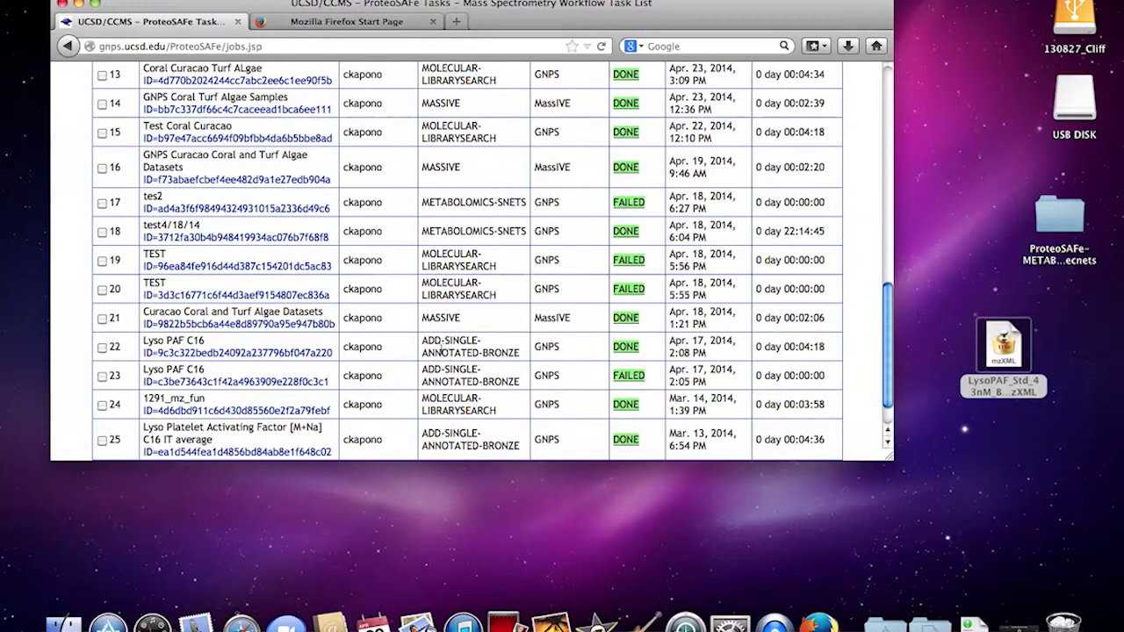
click(632, 351)
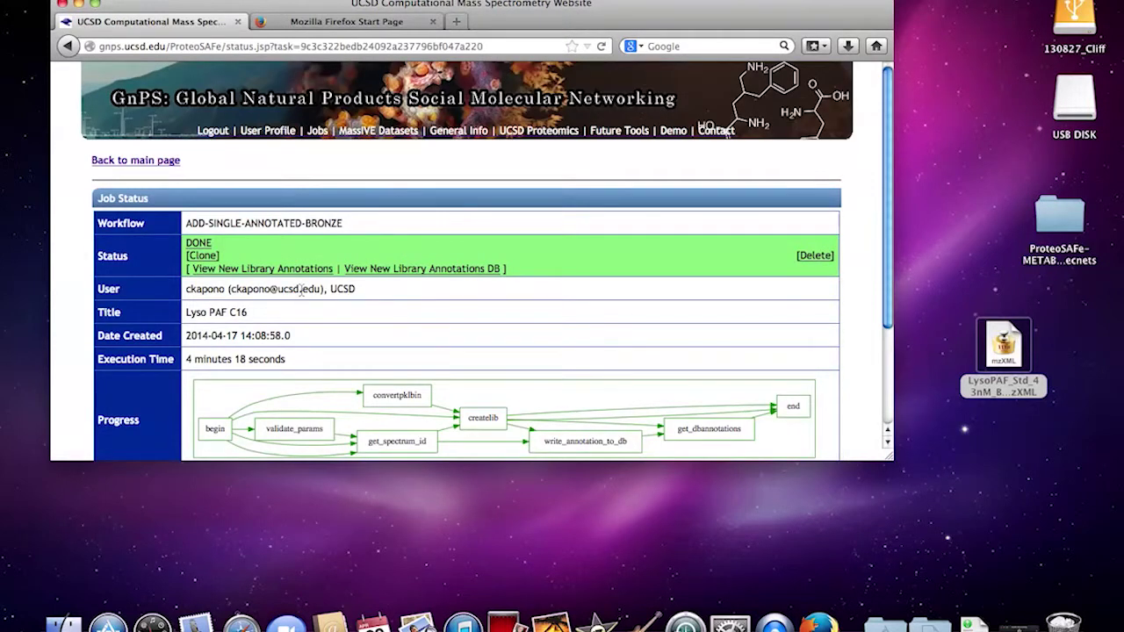
scroll(302, 293, down, 5)
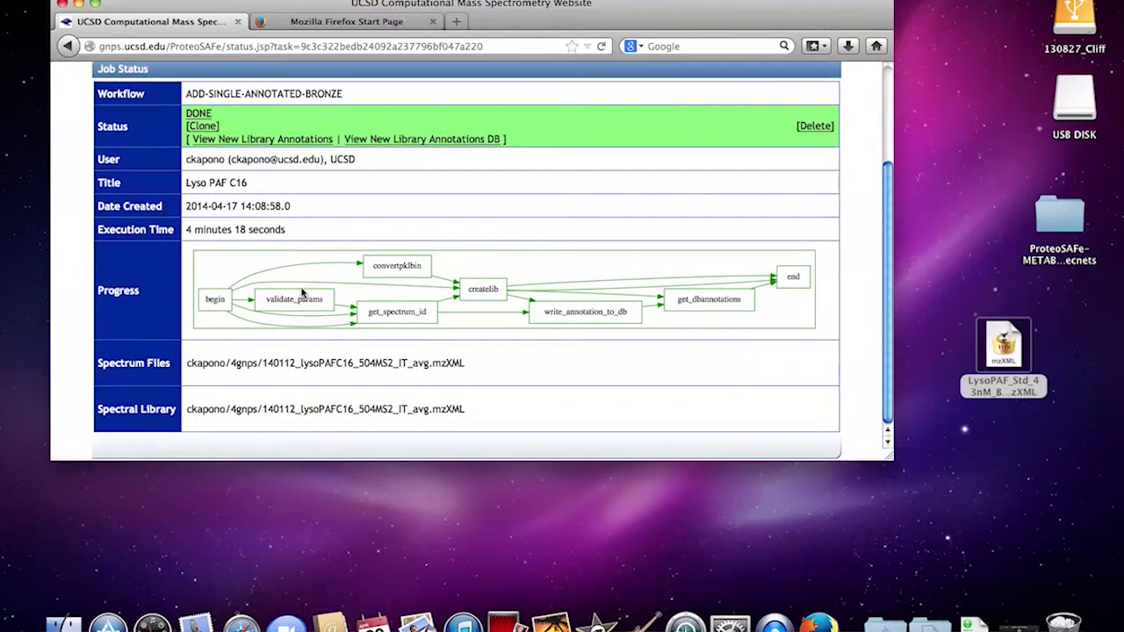
scroll(302, 292, up, 5)
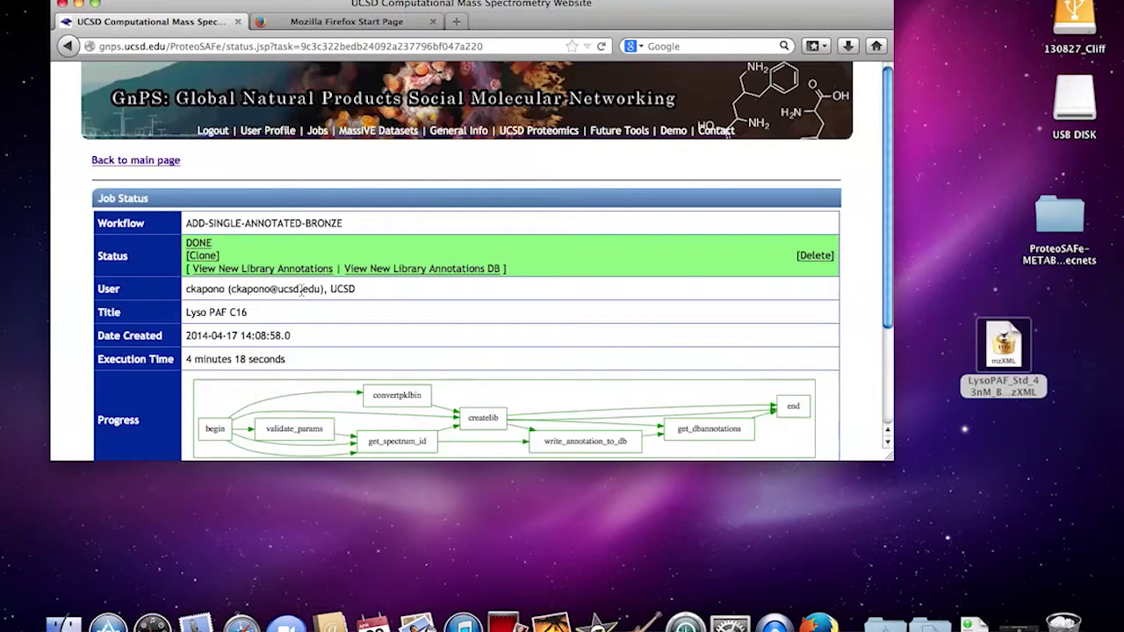
- Review the job's Lyso PAF [M+Na] Bronze library annotation and open its Update form
click(249, 269)
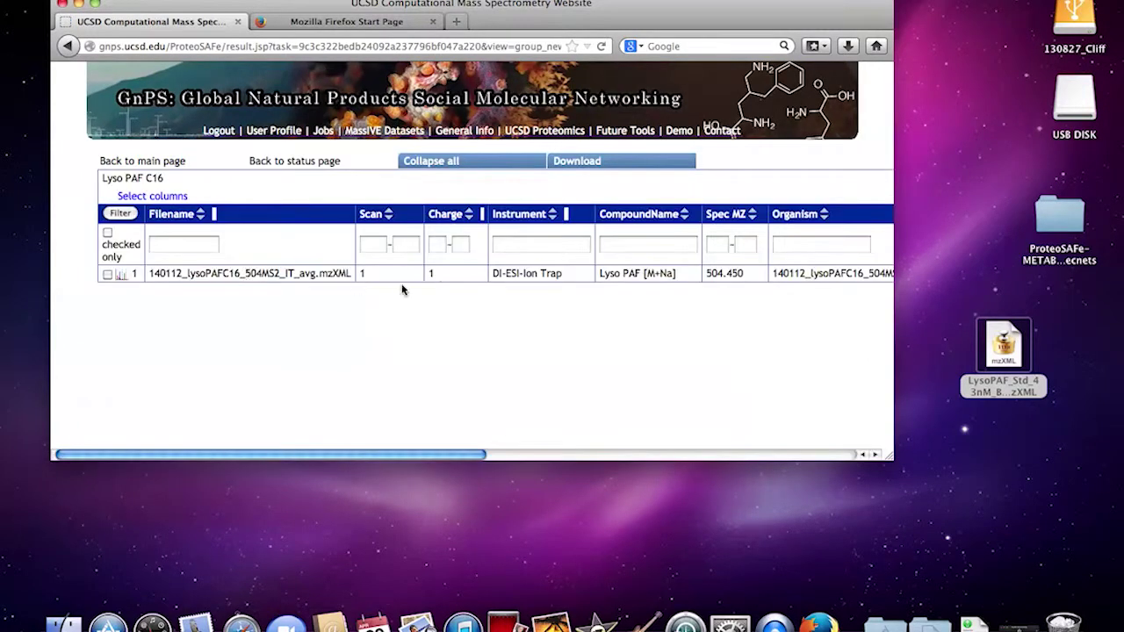
scroll(203, 298, right, 5)
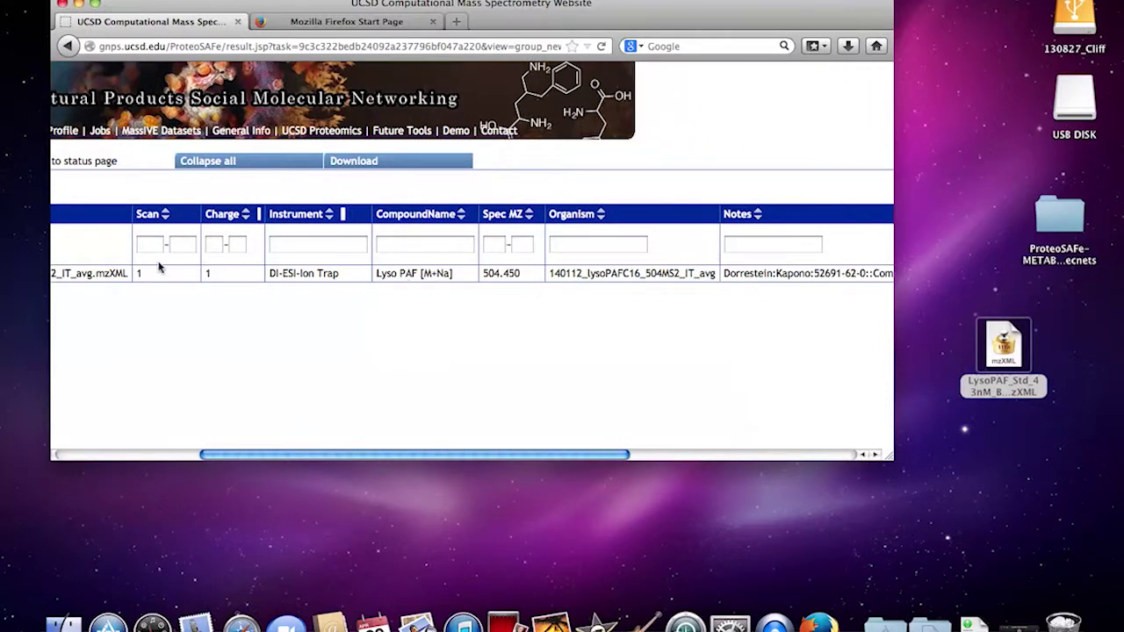
scroll(404, 301, right, 5)
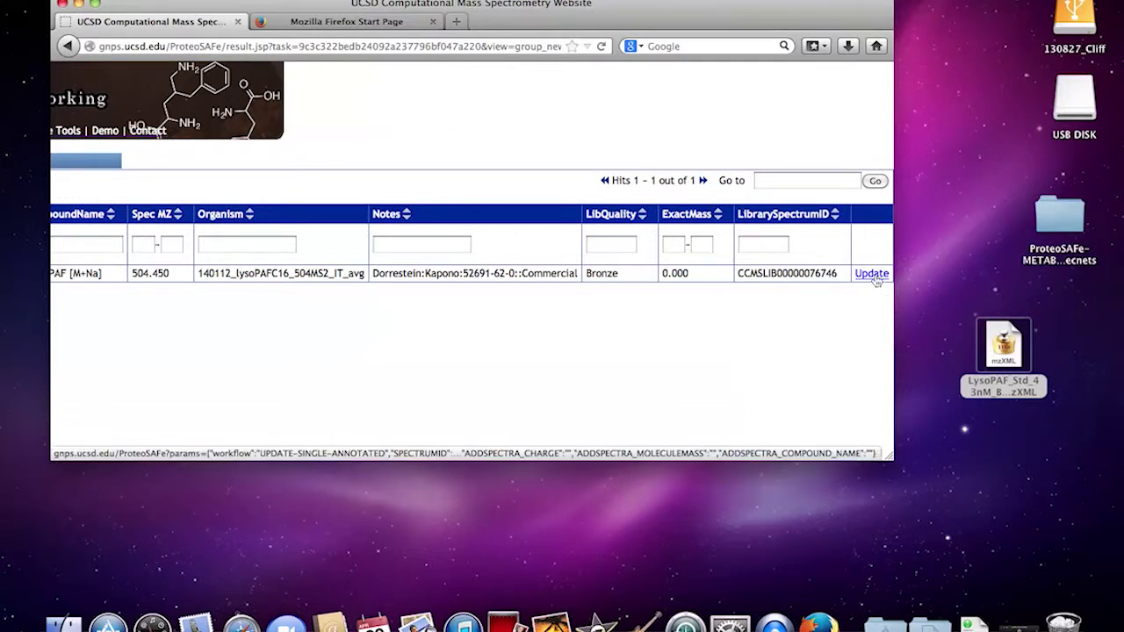
scroll(791, 277, left, 5)
click(119, 274)
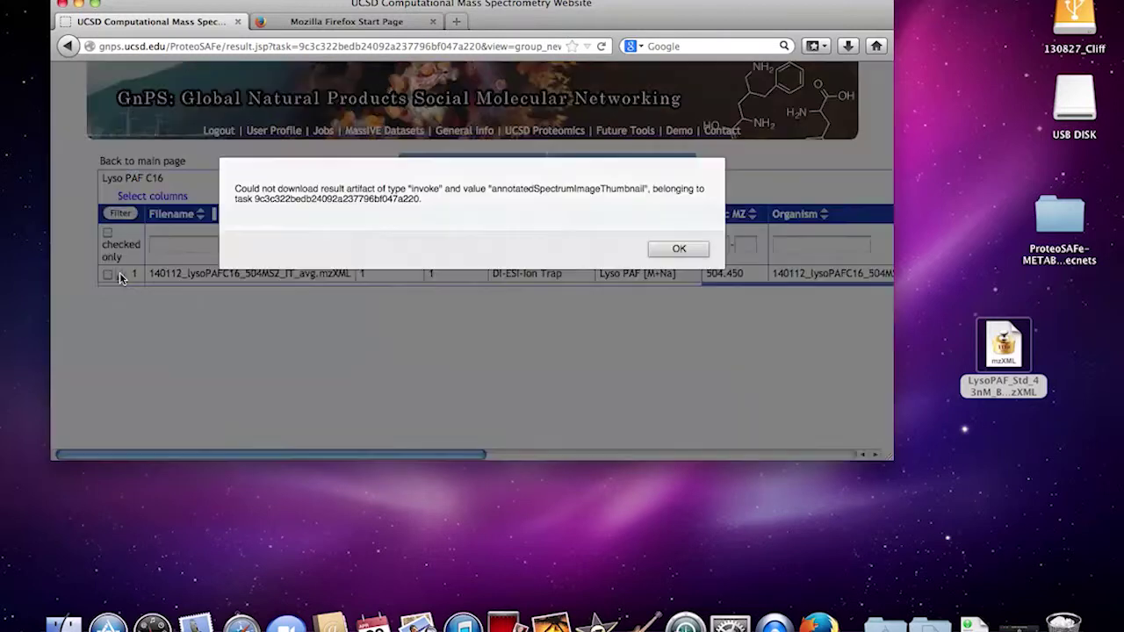
click(685, 249)
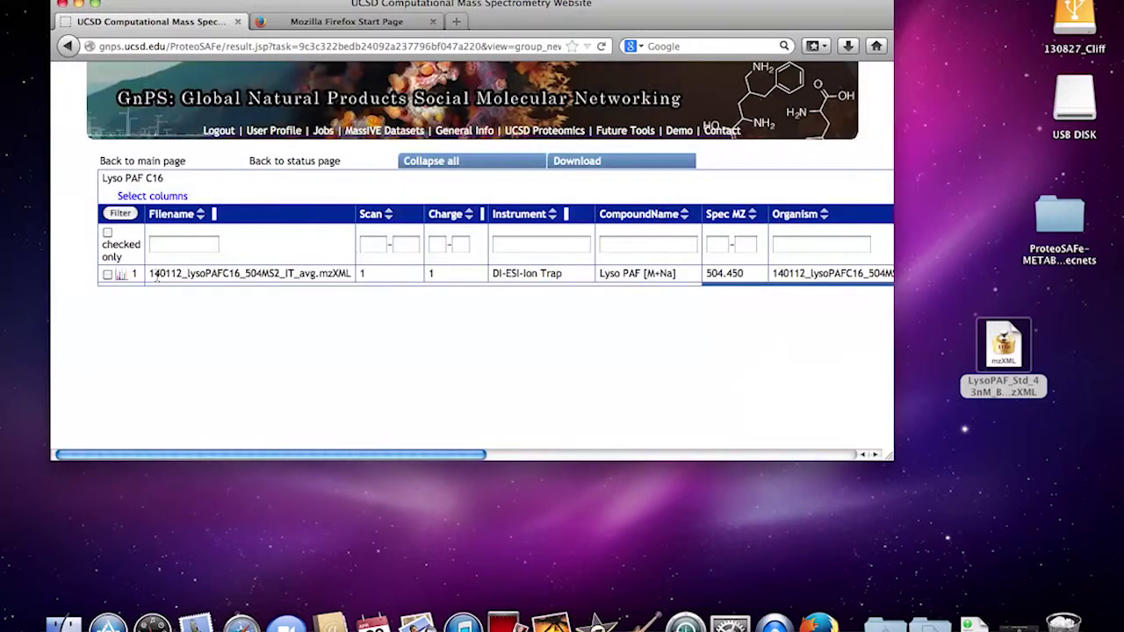
scroll(326, 299, right, 10)
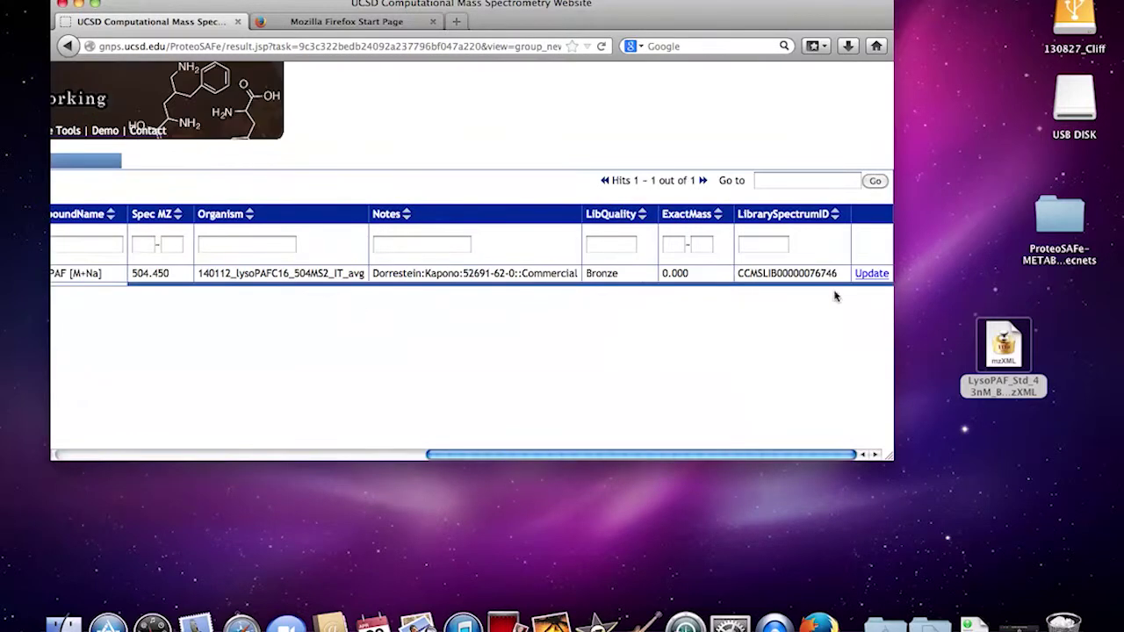
click(871, 273)
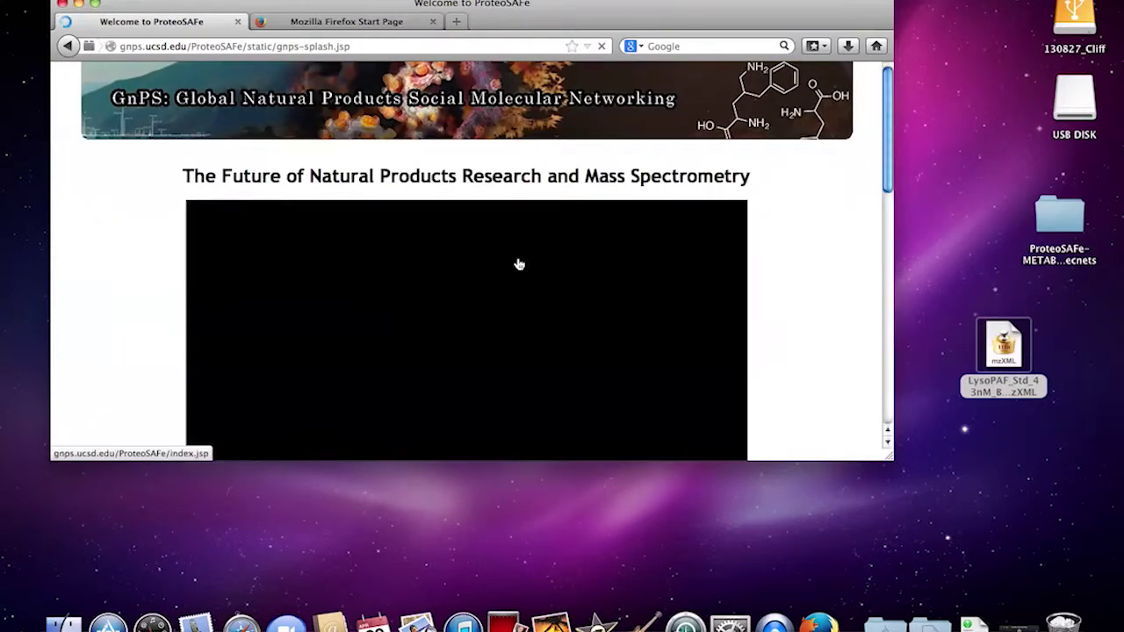
- Leave the welcome page and return to the input form showing a blank Molecular Networking workflow
scroll(334, 261, down, 10)
scroll(334, 261, up, 15)
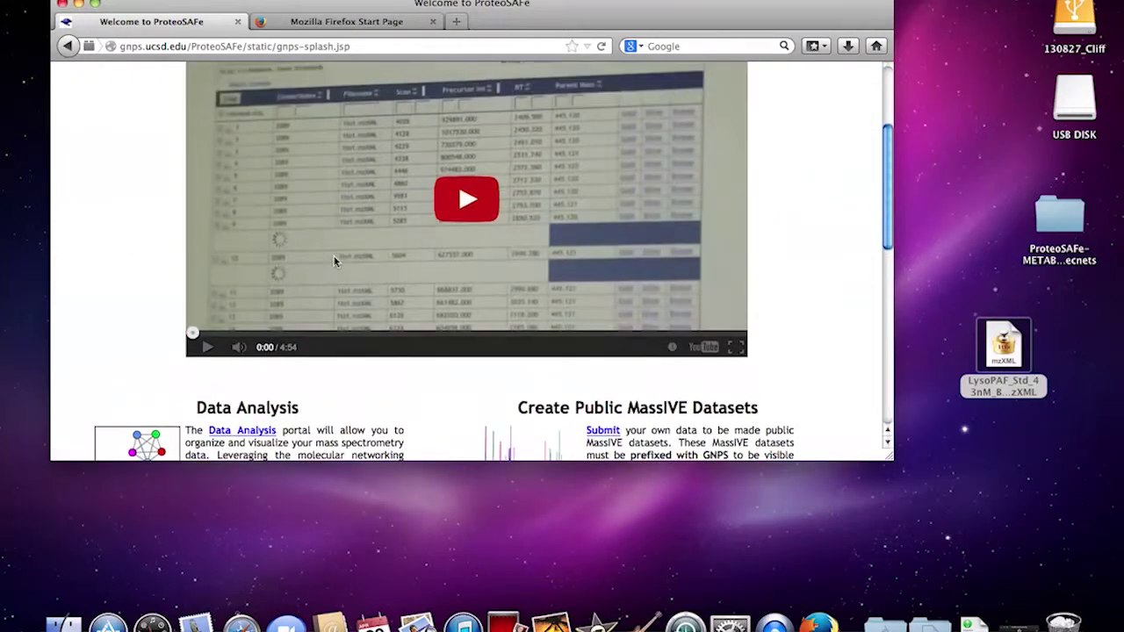
scroll(333, 261, down, 15)
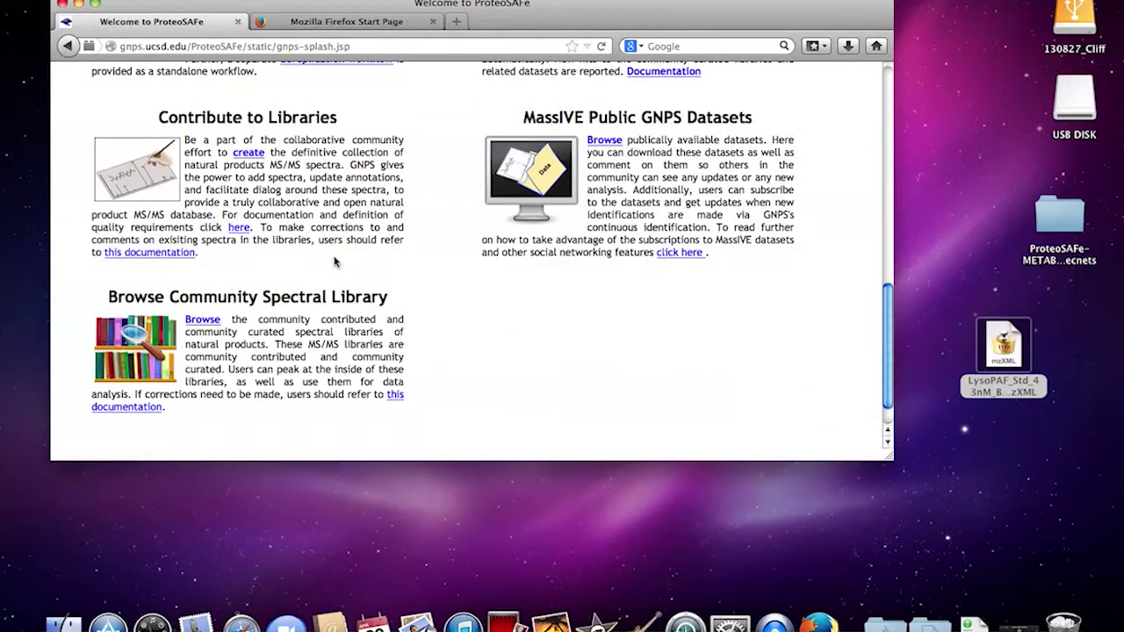
scroll(334, 261, up, 5)
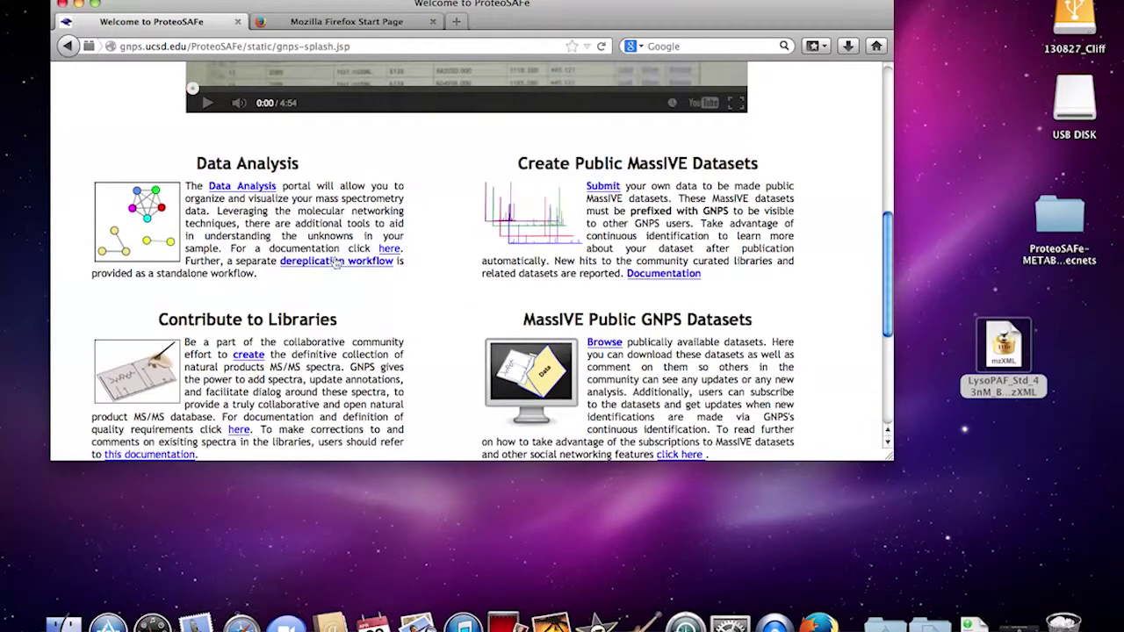
scroll(334, 260, down, 5)
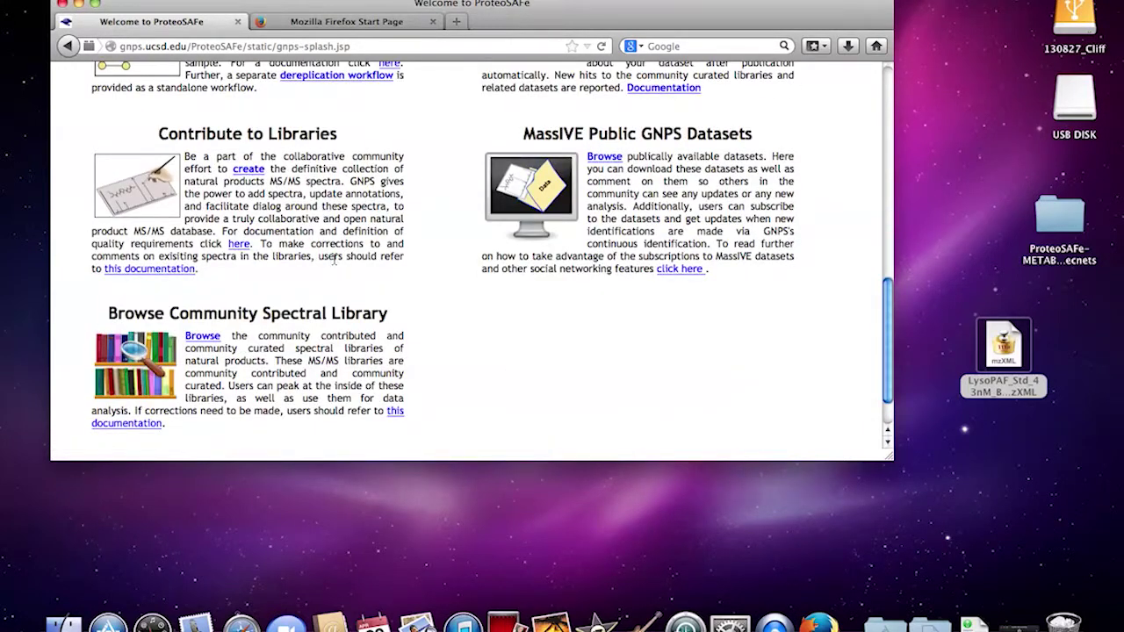
scroll(334, 259, up, 15)
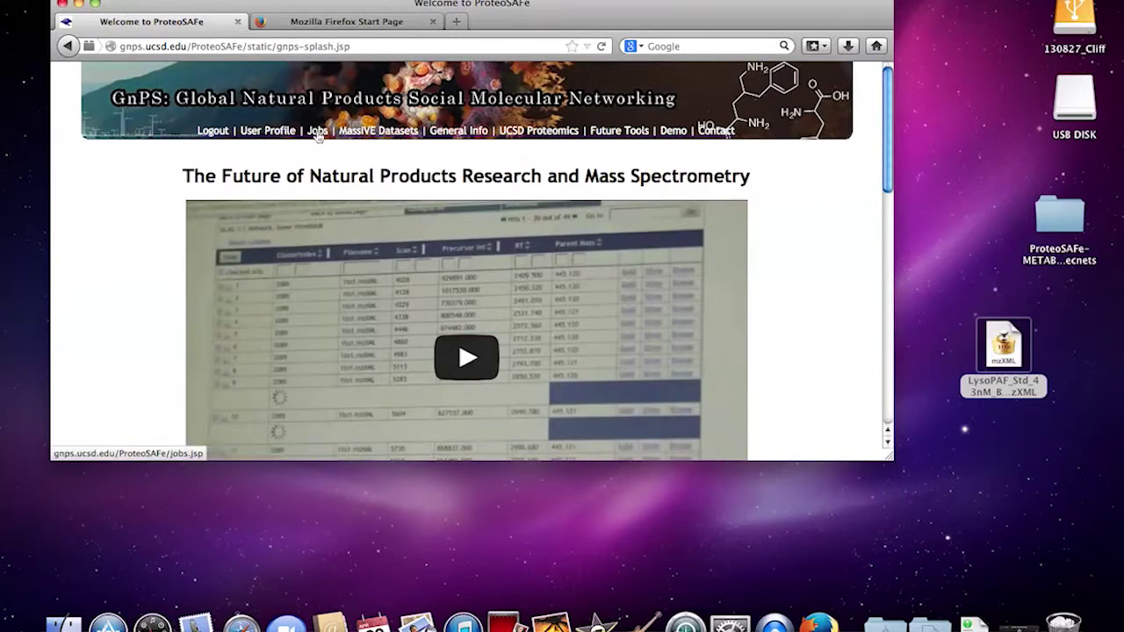
click(301, 76)
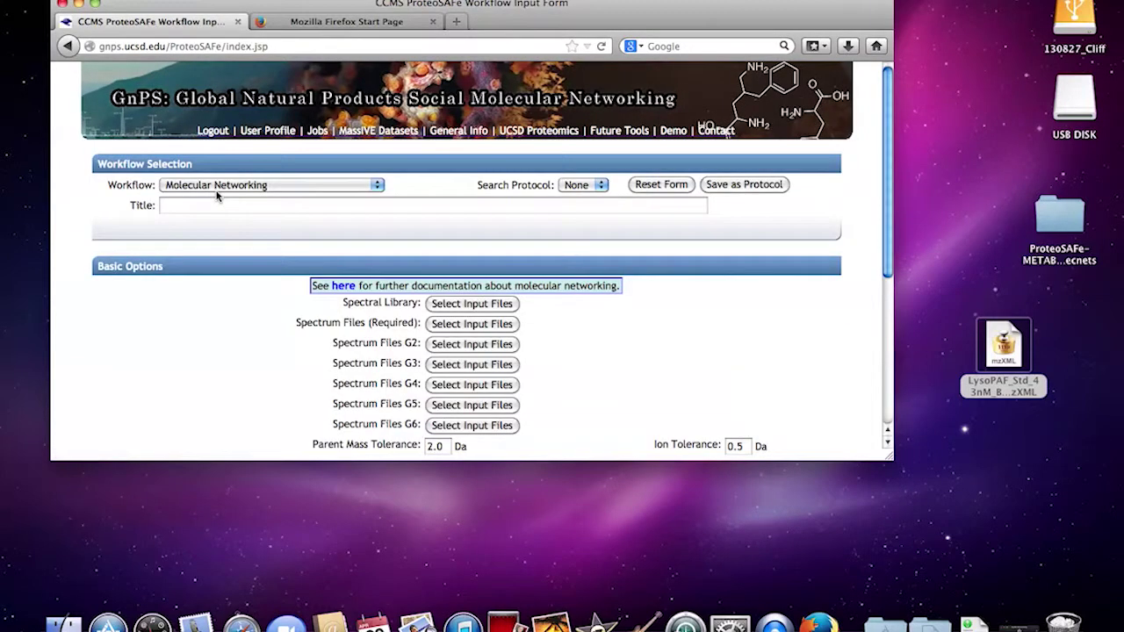
- Switch the workflow to Add Annotation Comment and title it 'Lyso PAF C16 problem'
click(223, 186)
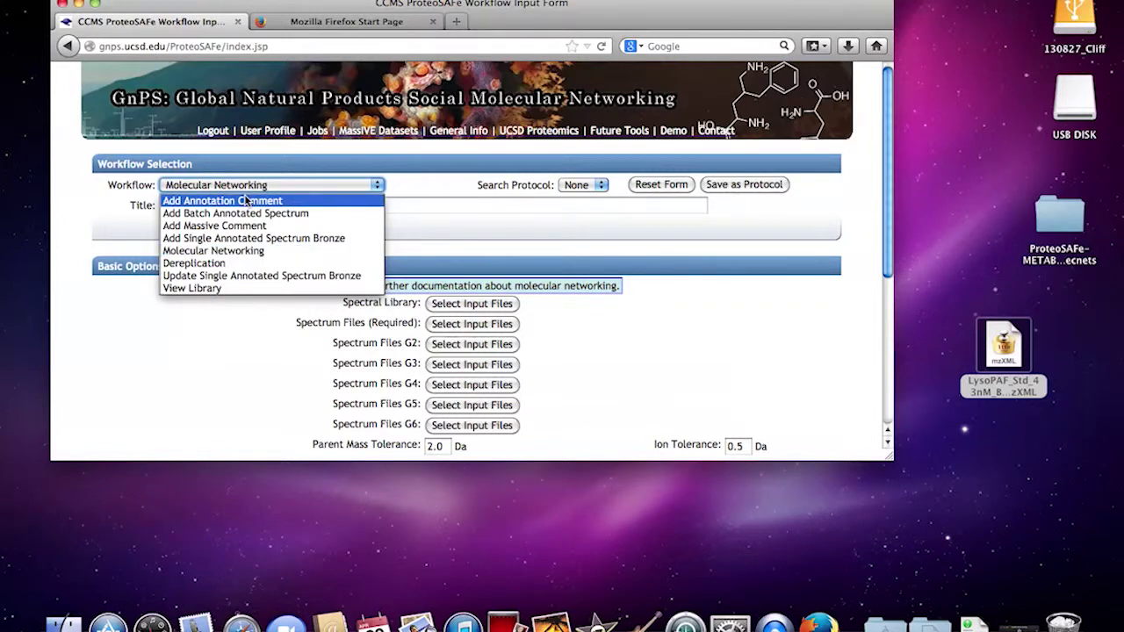
click(246, 201)
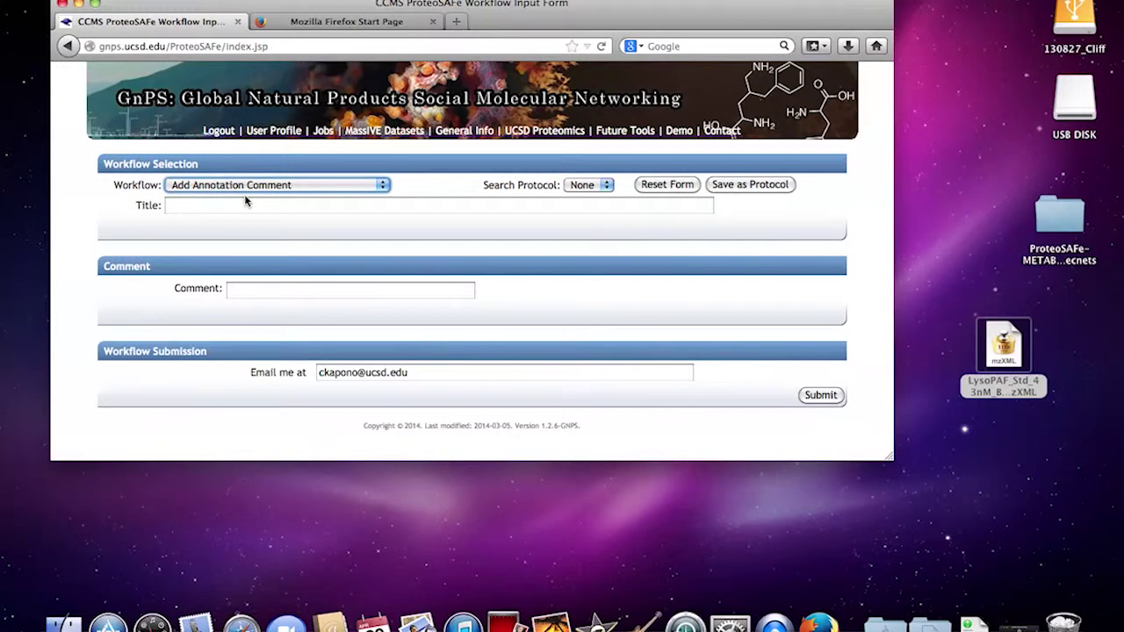
click(202, 209)
text(Lyso PAF)
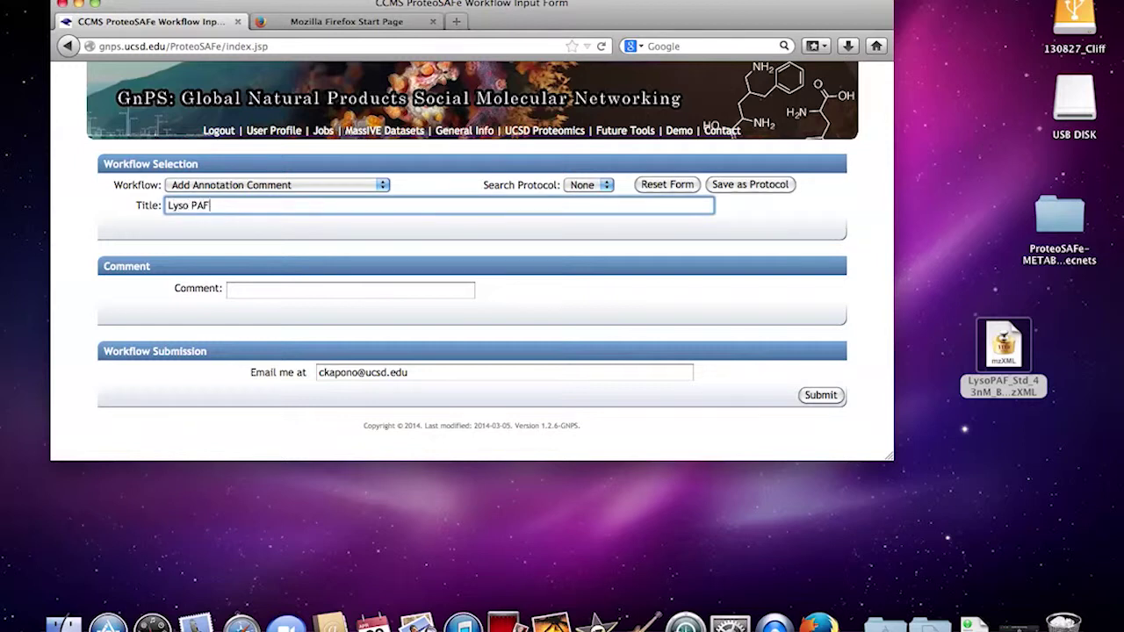
text( C16 problem)
- Write the comment 'Misnamed LysoPAF. Na adduct in place of [M + H]'
click(252, 290)
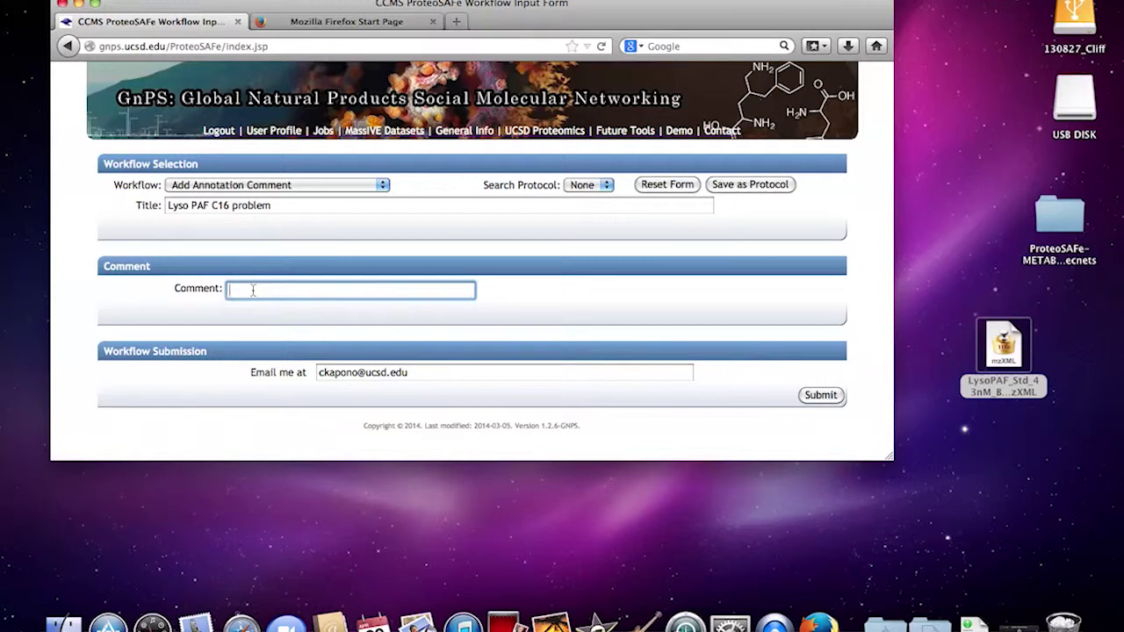
text(Misnamed LysoPA)
key(BackSpace)
key(BackSpace)
key(BackSpace)
text(duct in place of)
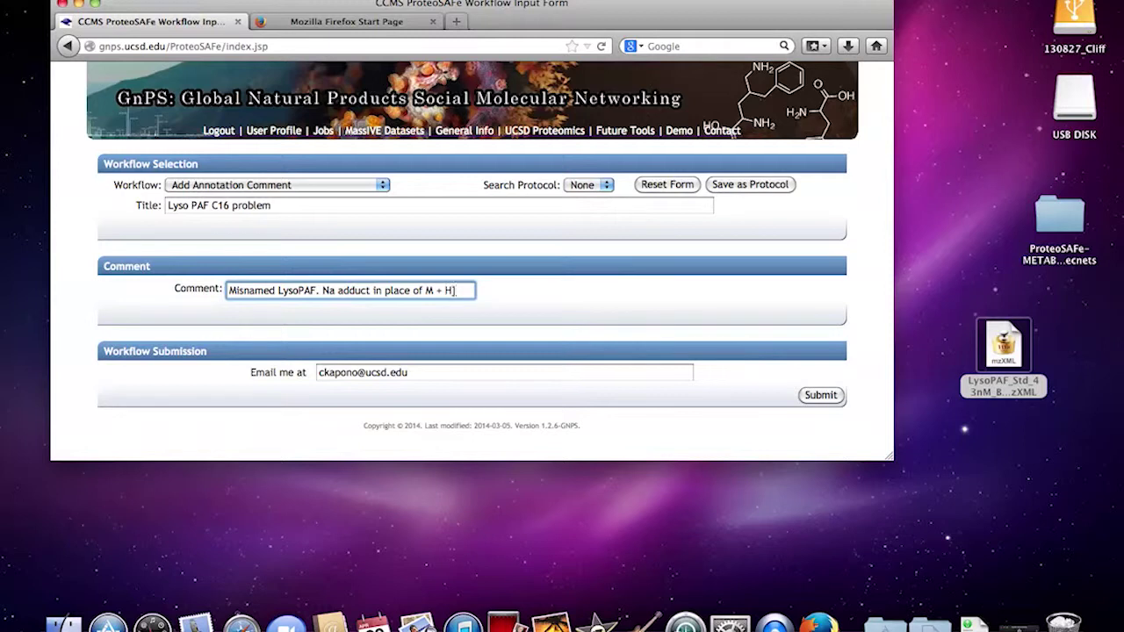
text([)
click(263, 186)
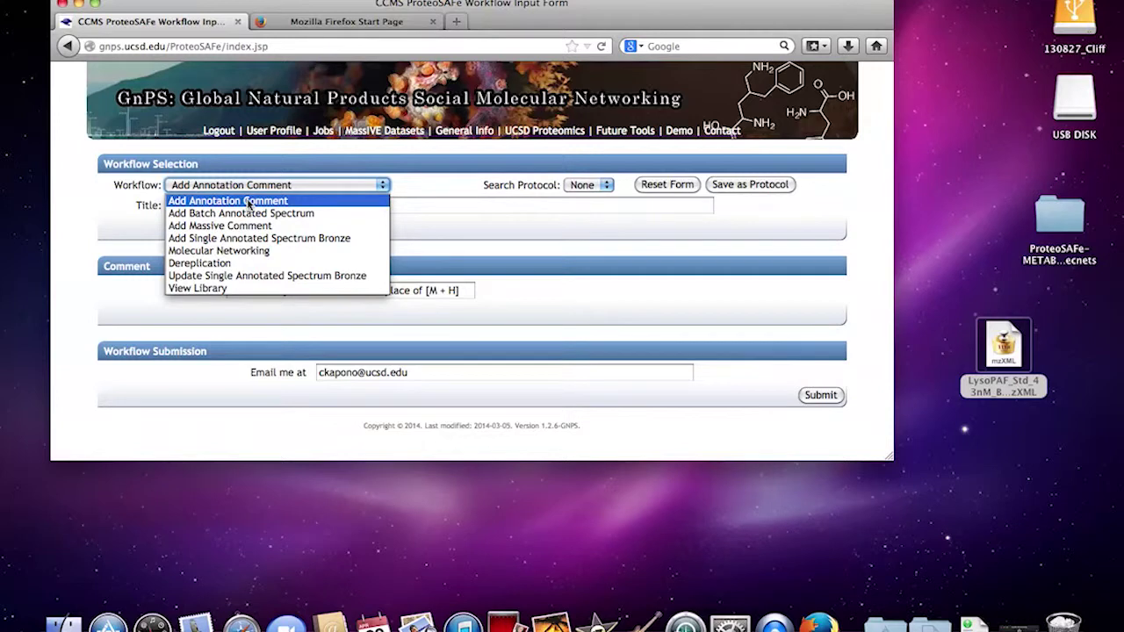
- Keep Add Annotation Comment selected, then browse the GNPS welcome page's library and dataset sections
click(279, 202)
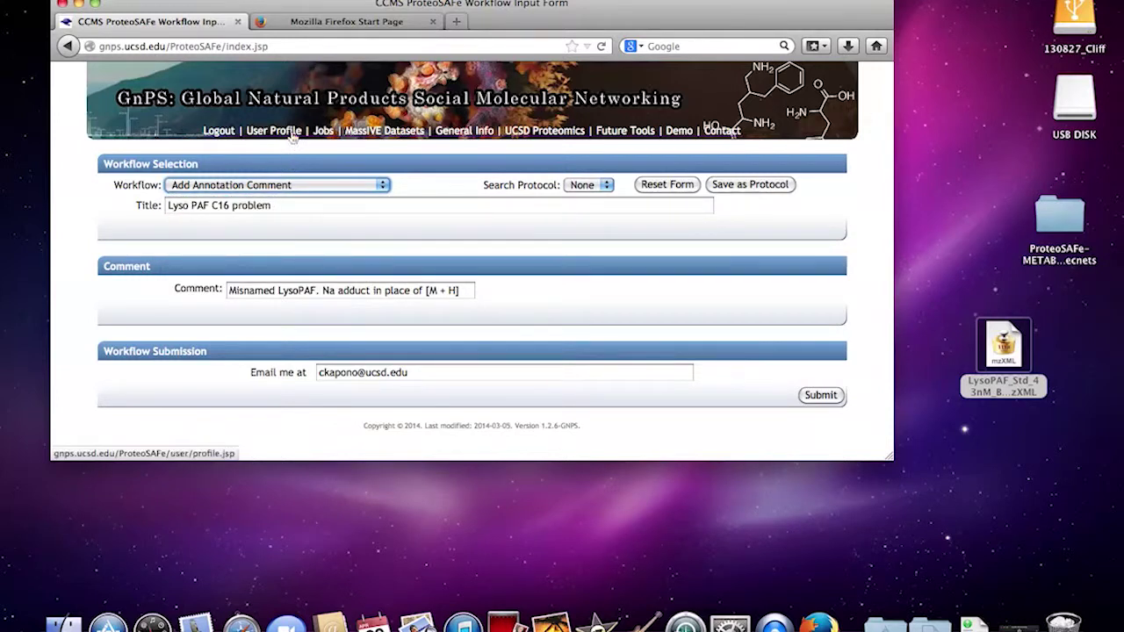
click(323, 97)
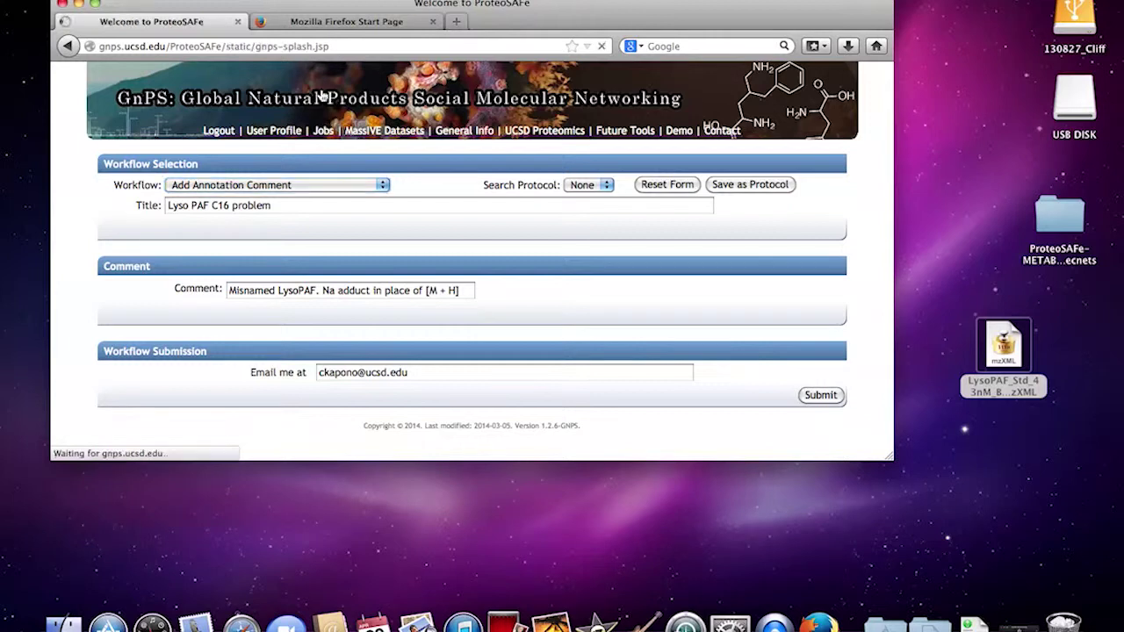
scroll(149, 247, down, 3)
scroll(150, 247, up, 3)
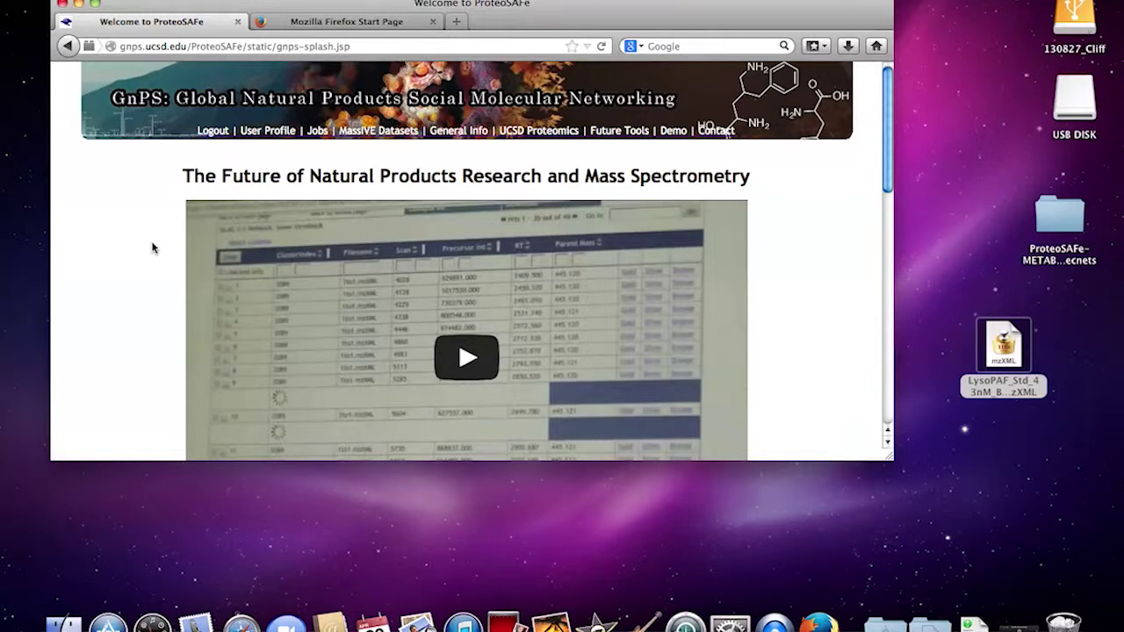
scroll(90, 254, down, 10)
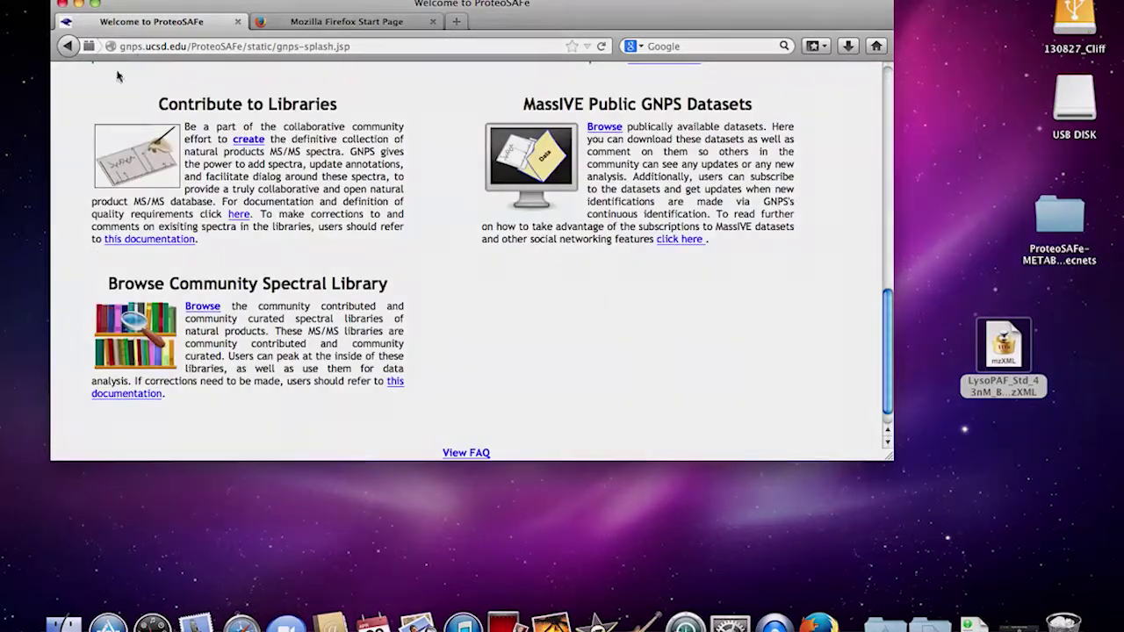